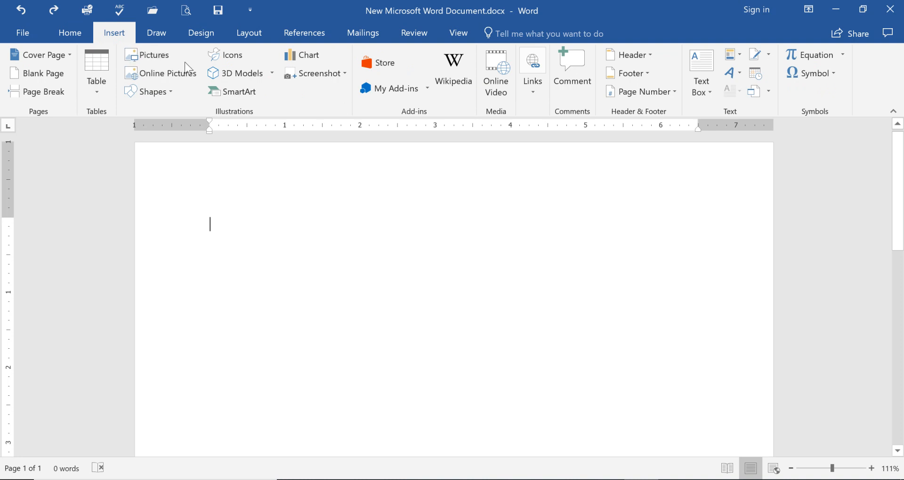
Insert the picture abc-books-chalk-265076.jpg from the Desktop folder into the blank document.
left_click(158, 60)
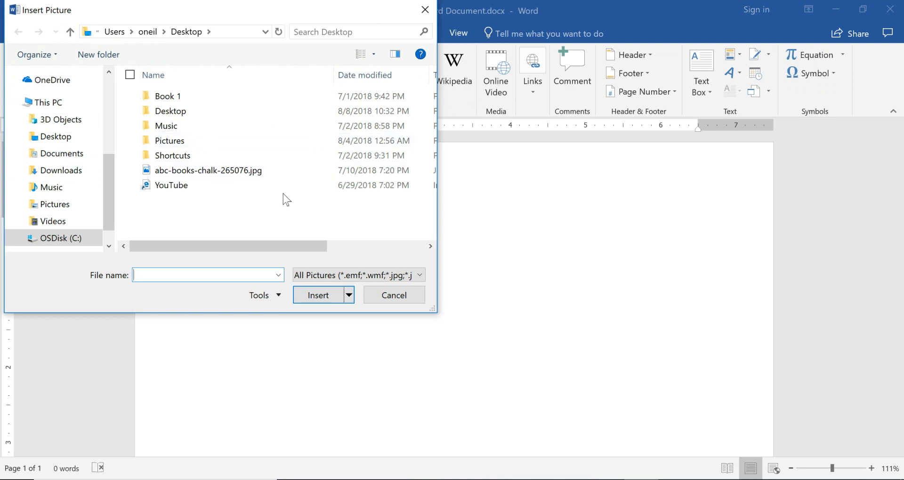
left_click(56, 137)
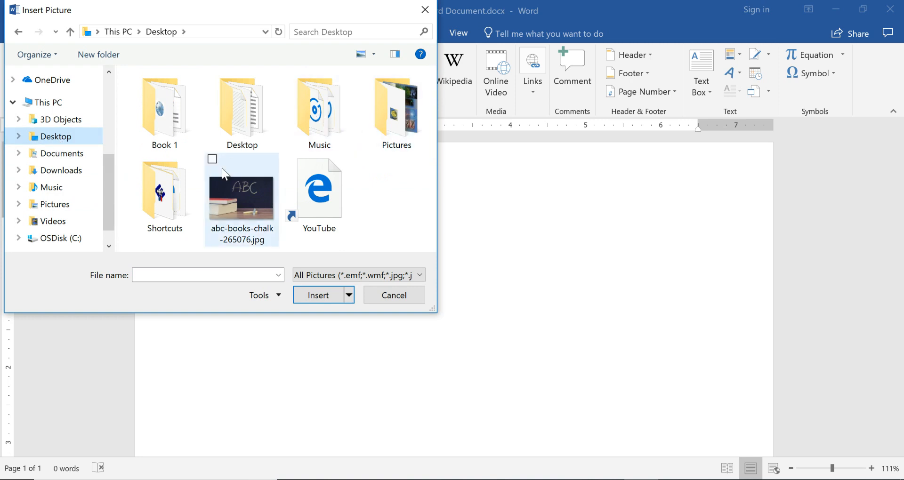
left_click(243, 209)
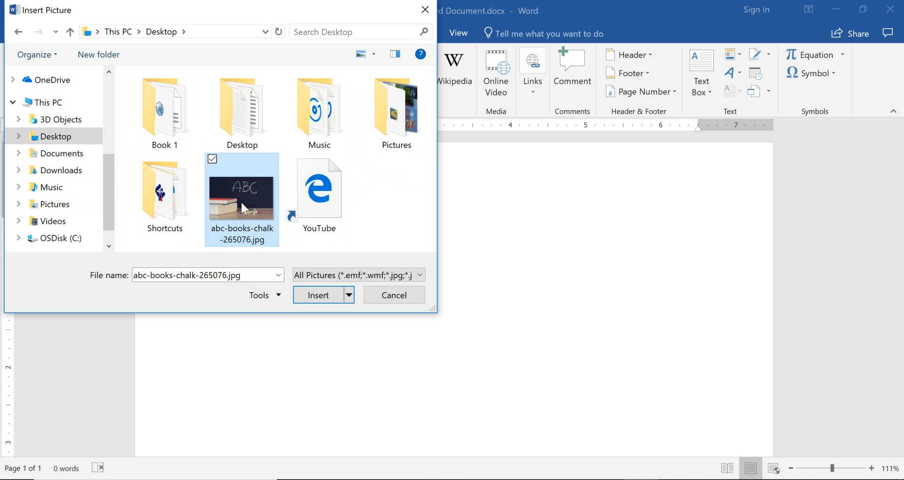
left_click(329, 296)
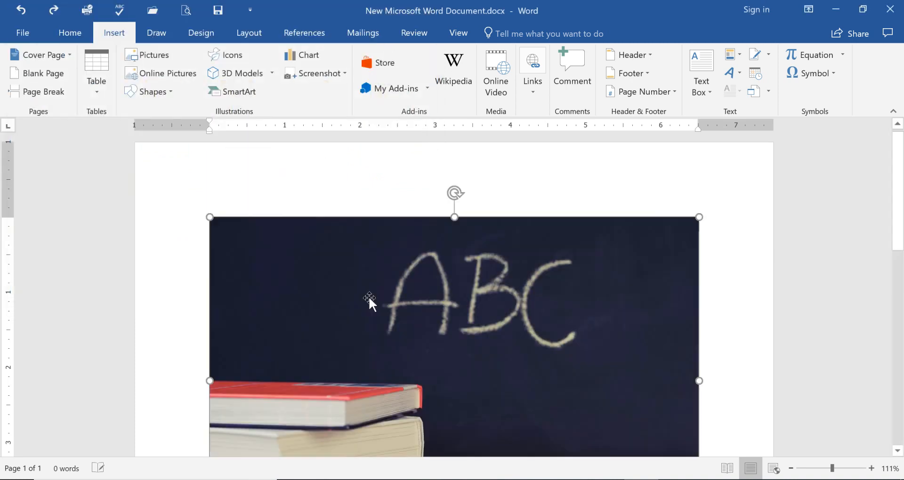
Start a new empty line directly below the inserted chalkboard picture.
scroll(708, 254, "down", 3)
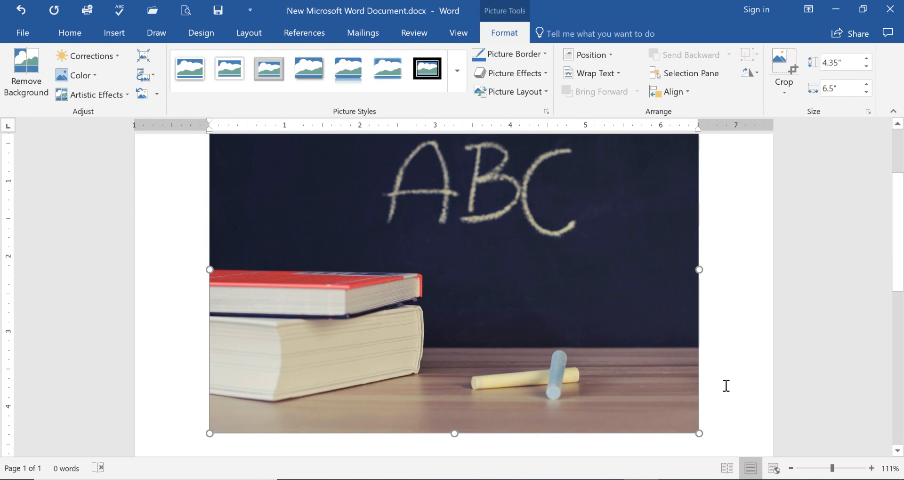
scroll(726, 386, "up", 3)
scroll(726, 385, "down", 3)
scroll(726, 386, "down", 3)
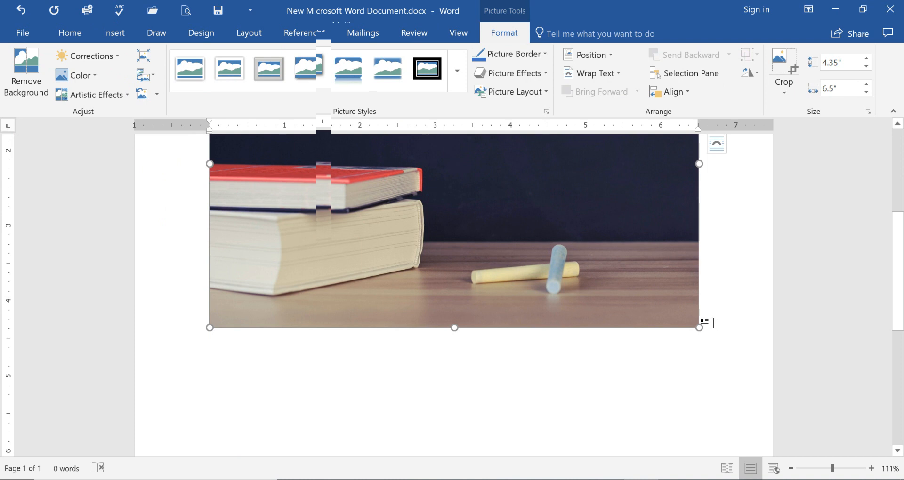
left_click(737, 326)
key("Return")
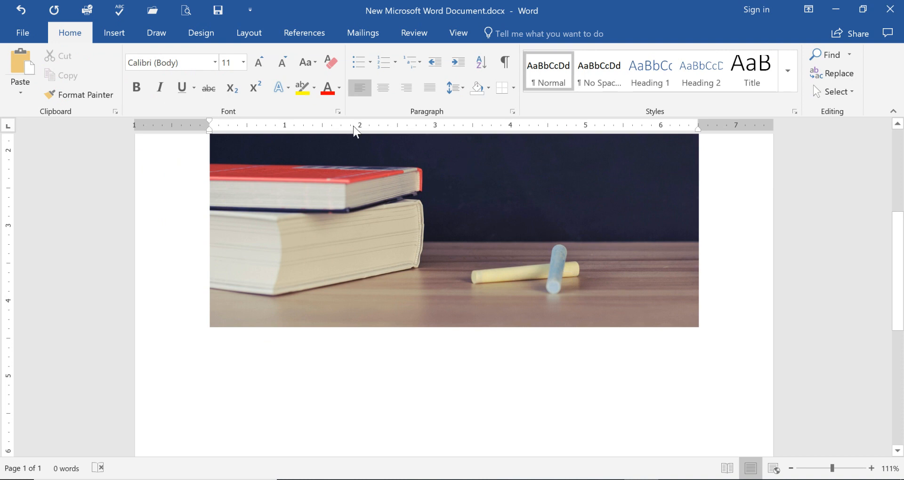
Search the online pictures with Bing for "rain".
left_click(119, 39)
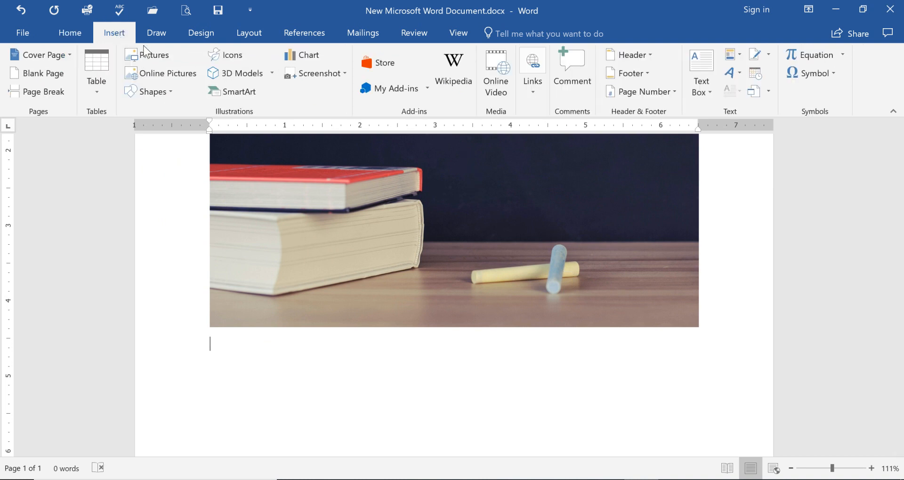
left_click(165, 75)
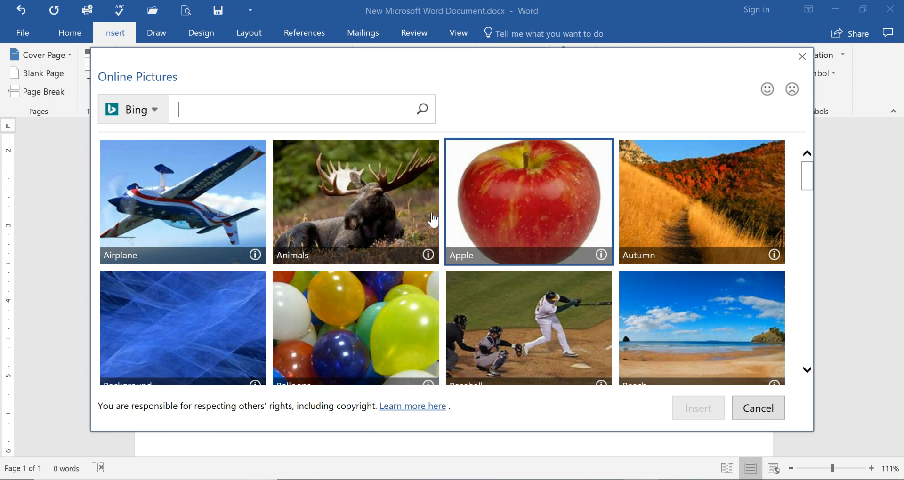
left_click(237, 111)
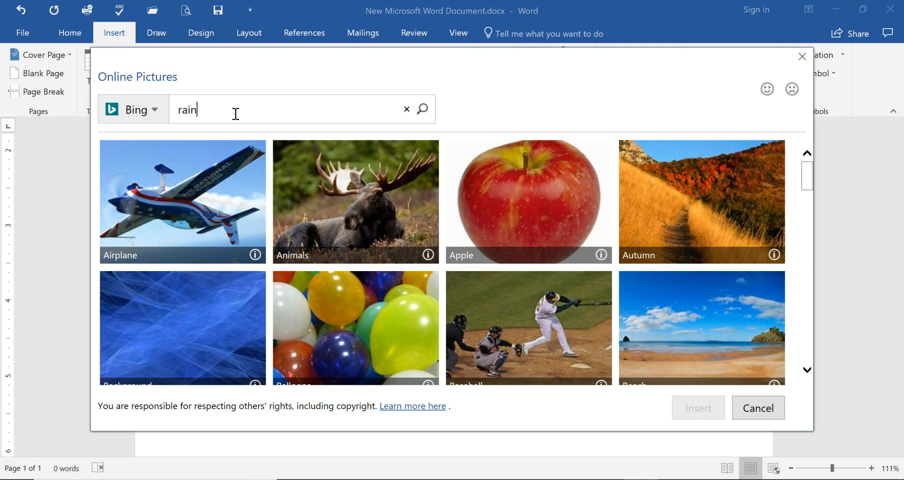
key("Return")
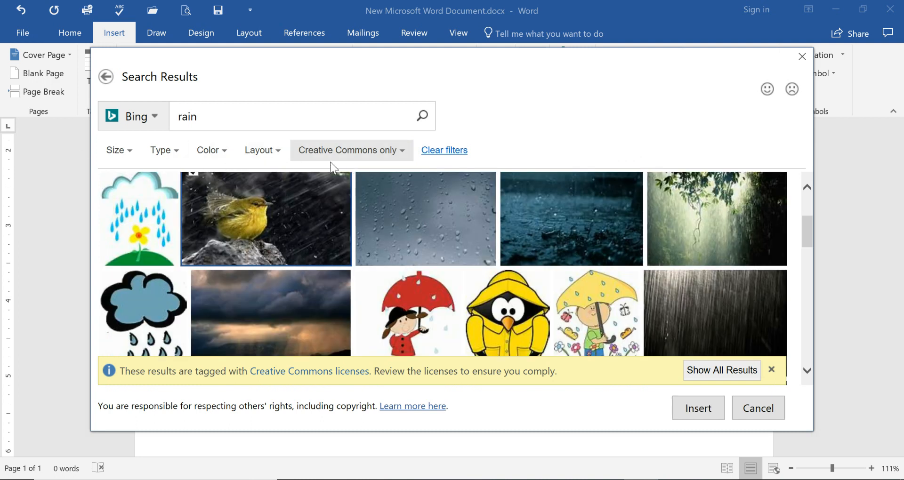
left_click(403, 154)
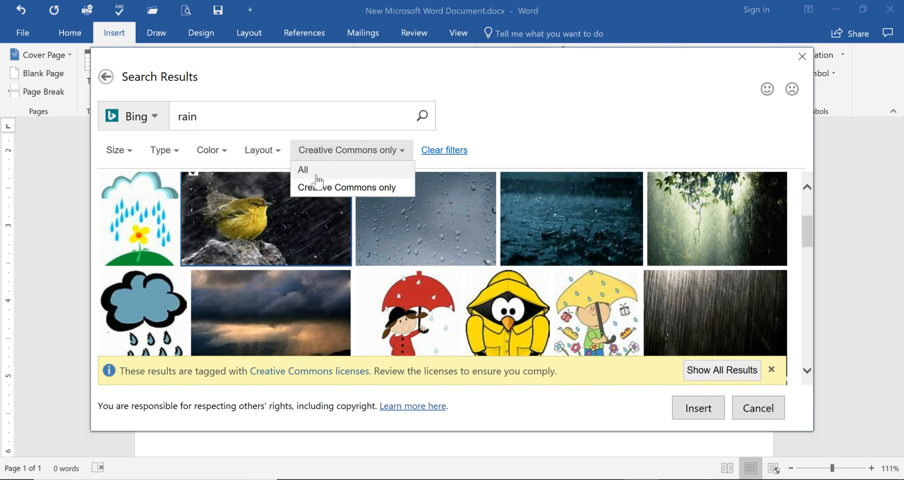
left_click(532, 142)
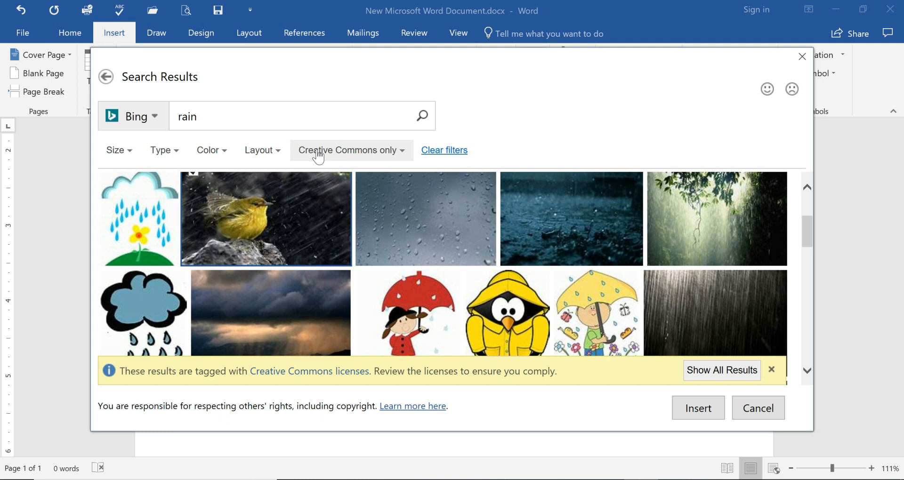
mouse_move(291, 194)
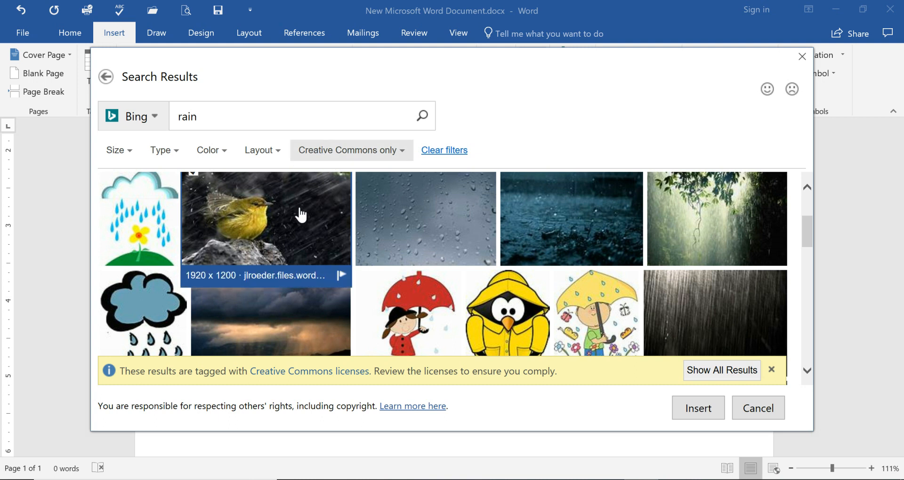
left_click(275, 151)
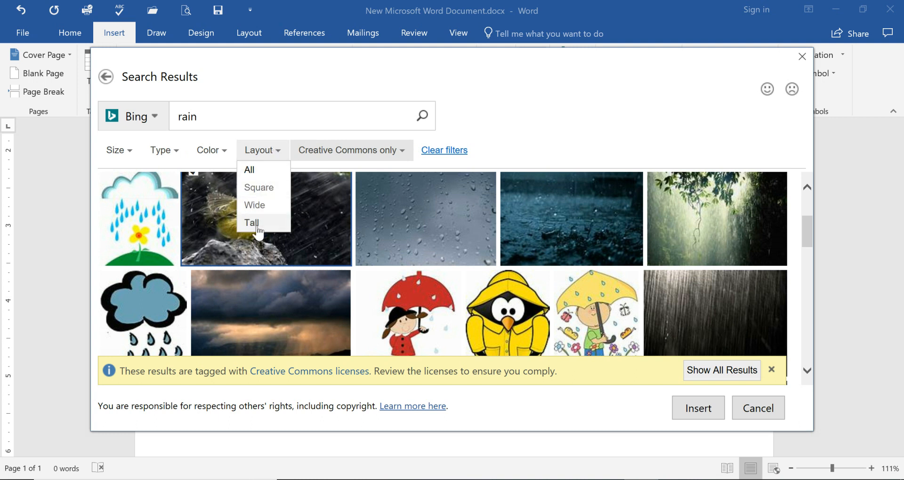
left_click(224, 153)
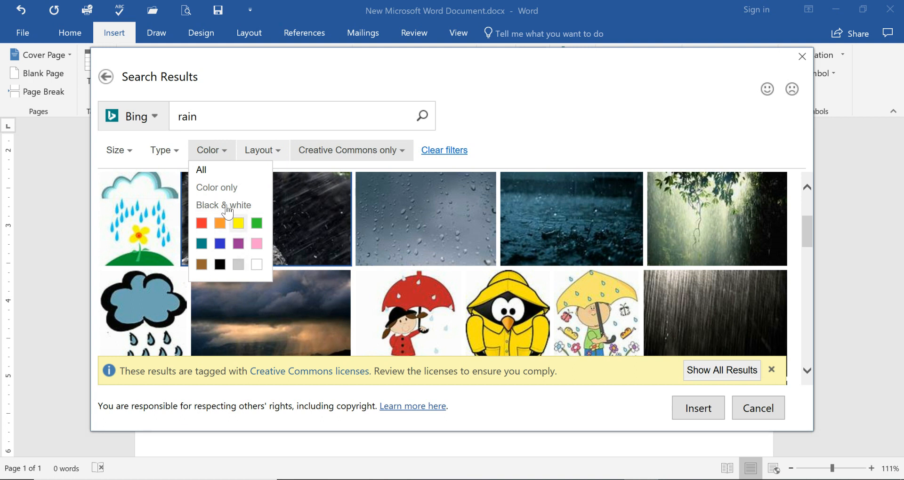
Filter the rain search results to the Photograph type and Medium size.
left_click(175, 151)
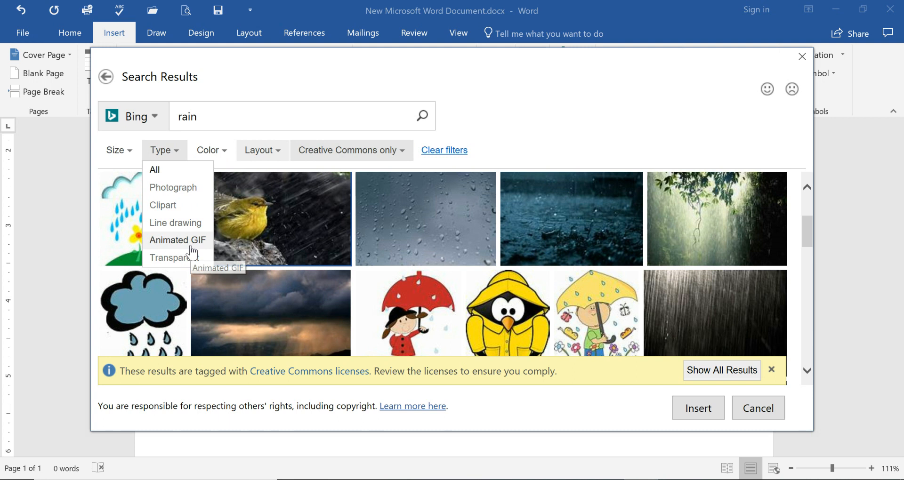
left_click(175, 188)
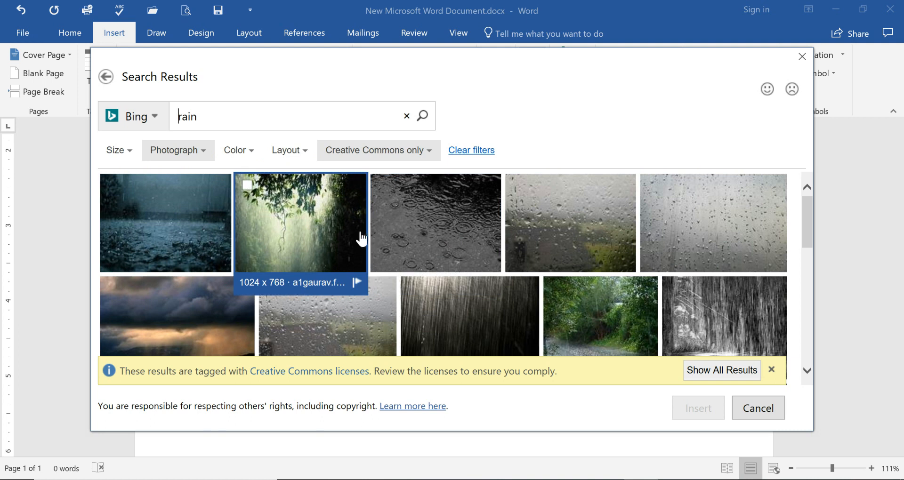
left_click(128, 155)
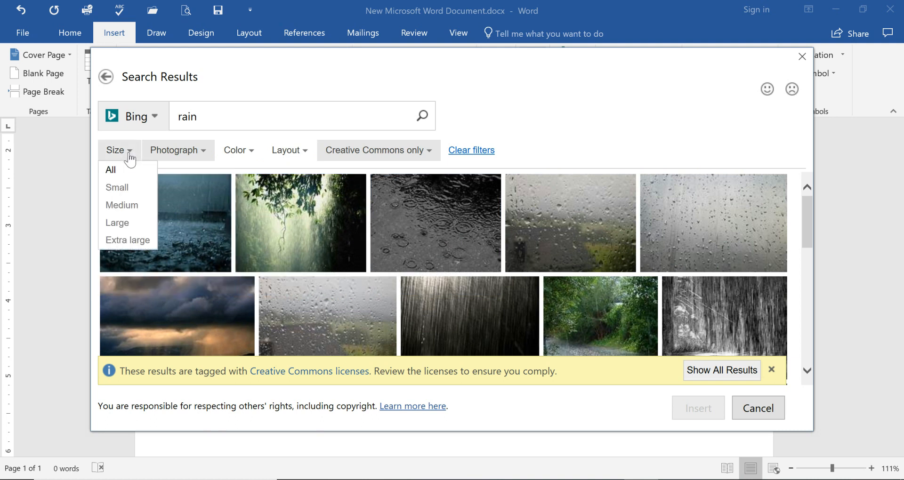
left_click(132, 209)
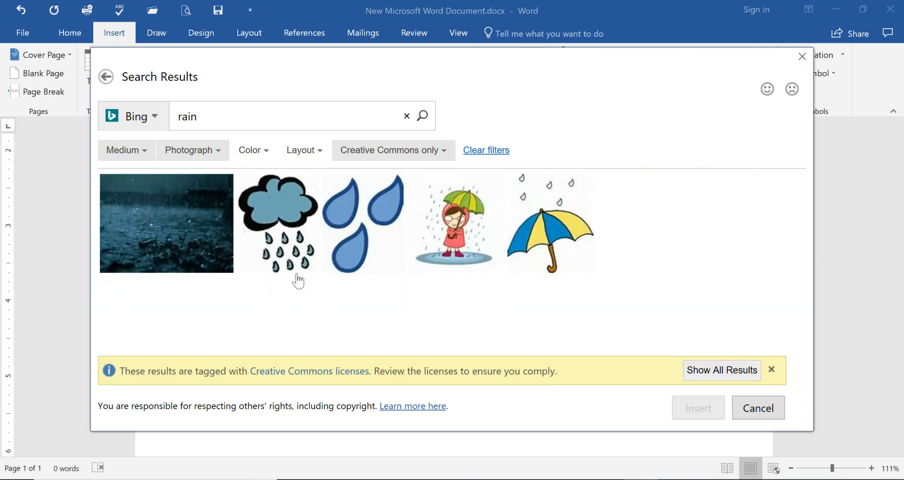
Try filtering the rain results by the color yellow and by Small size.
left_click(264, 150)
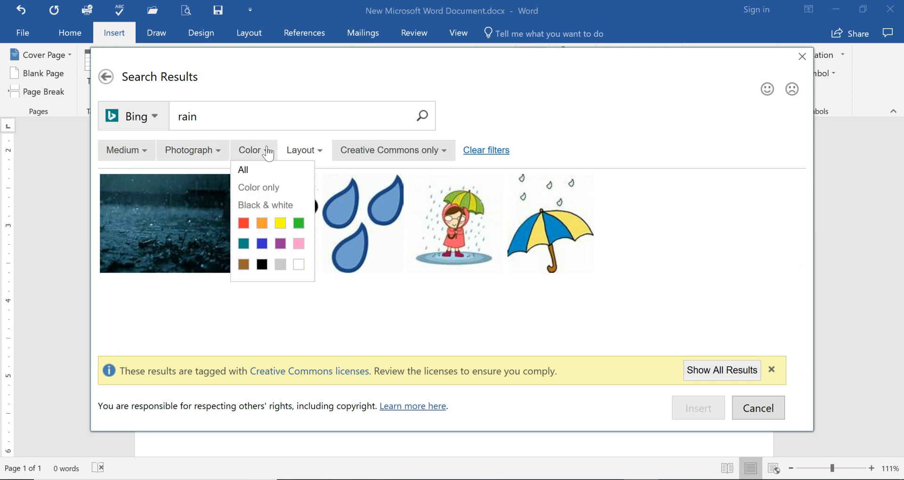
left_click(281, 231)
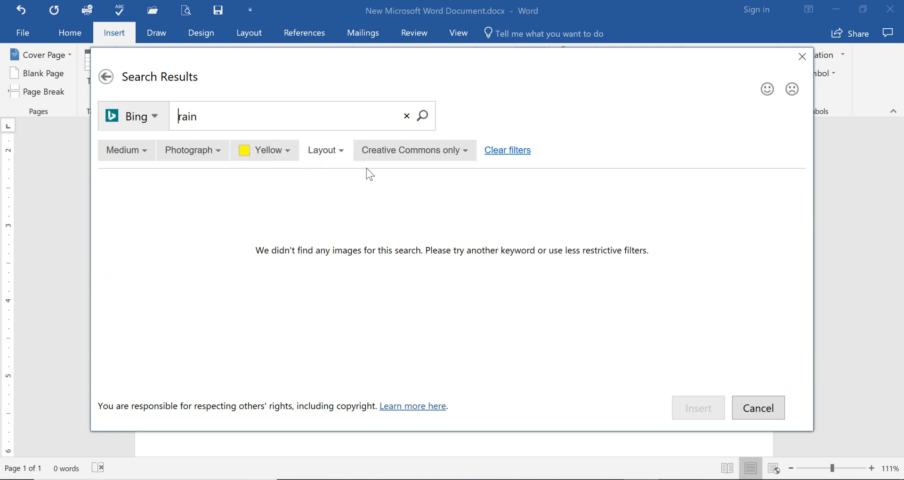
left_click(140, 152)
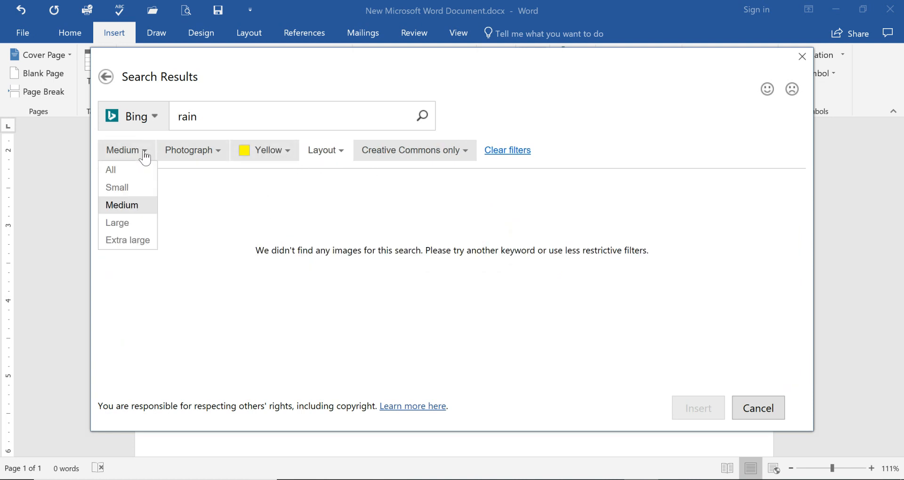
left_click(117, 187)
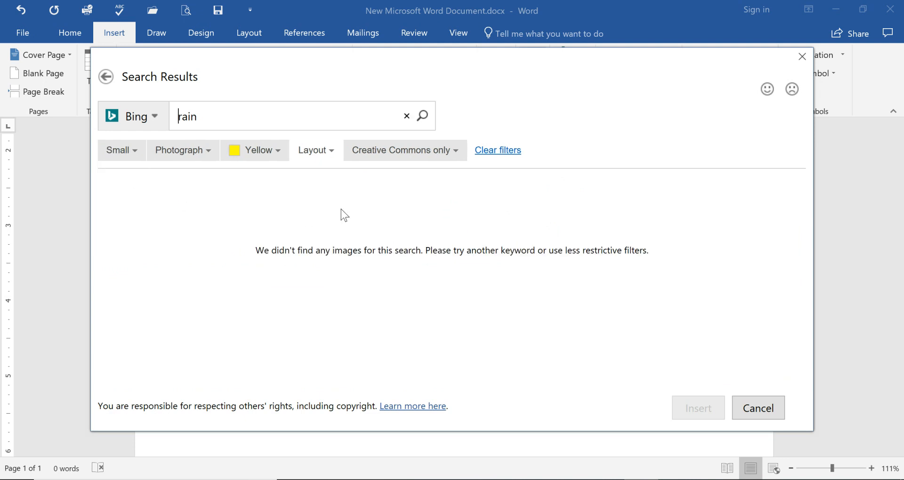
Reset the color filter to All and set the size filter to Medium.
left_click(280, 152)
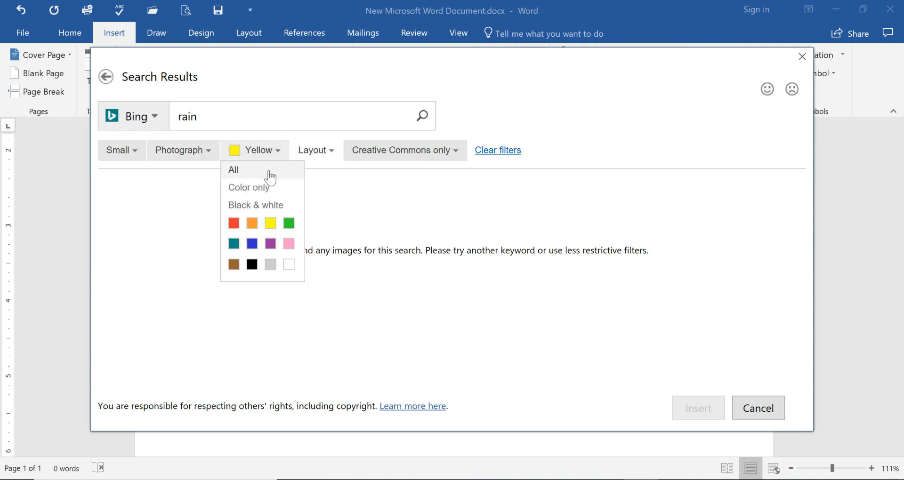
left_click(251, 170)
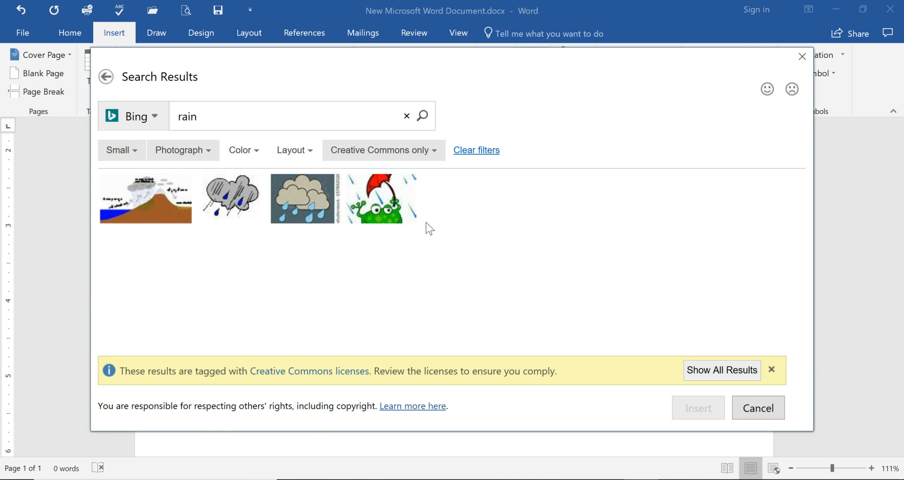
left_click(125, 150)
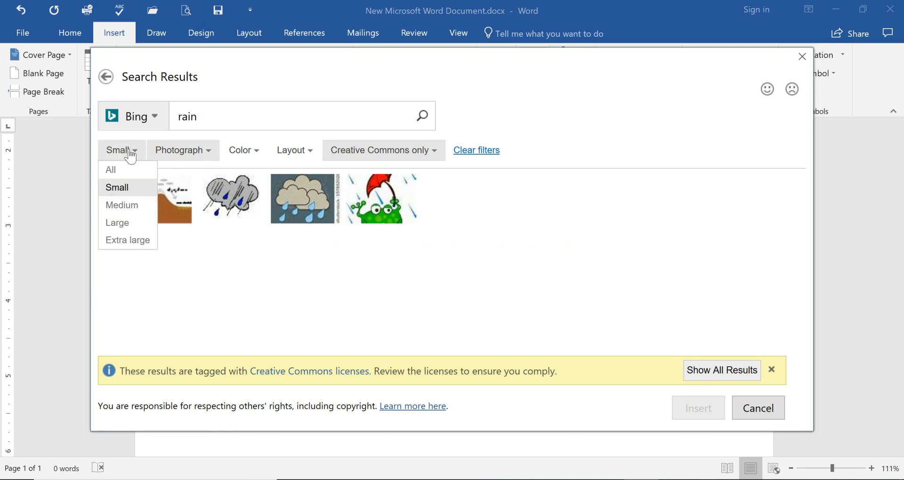
left_click(123, 205)
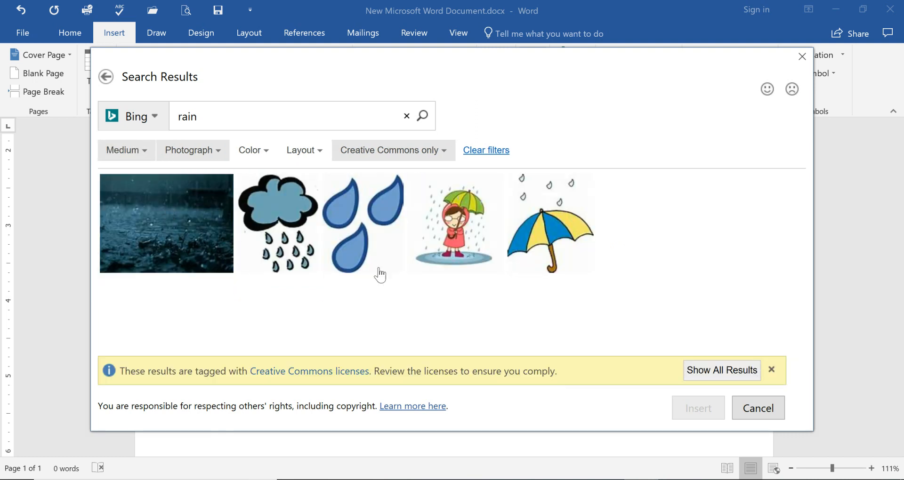
Narrow the rain results to the Square layout and insert the picture of the blue cloud with raindrops.
left_click(311, 151)
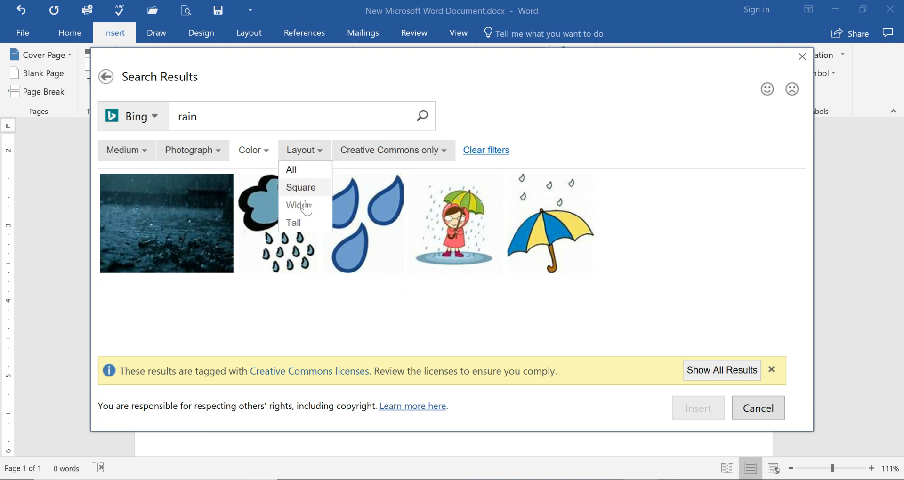
left_click(301, 223)
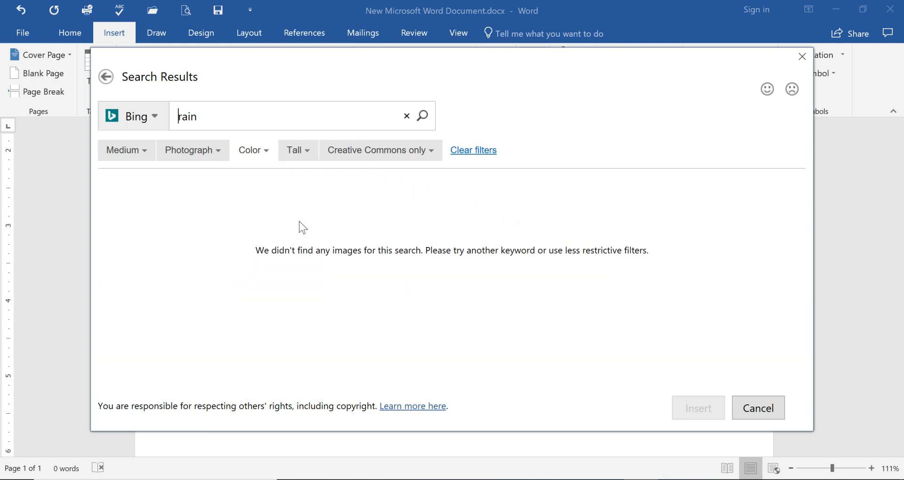
left_click(306, 154)
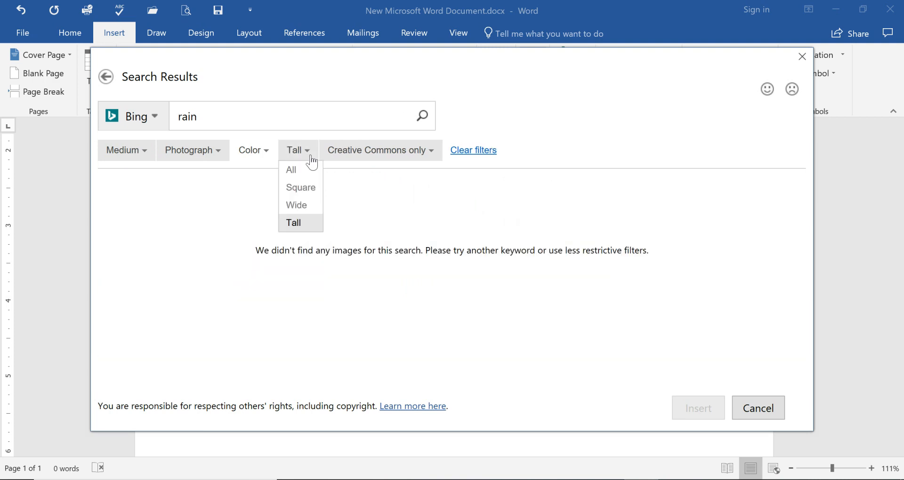
left_click(301, 189)
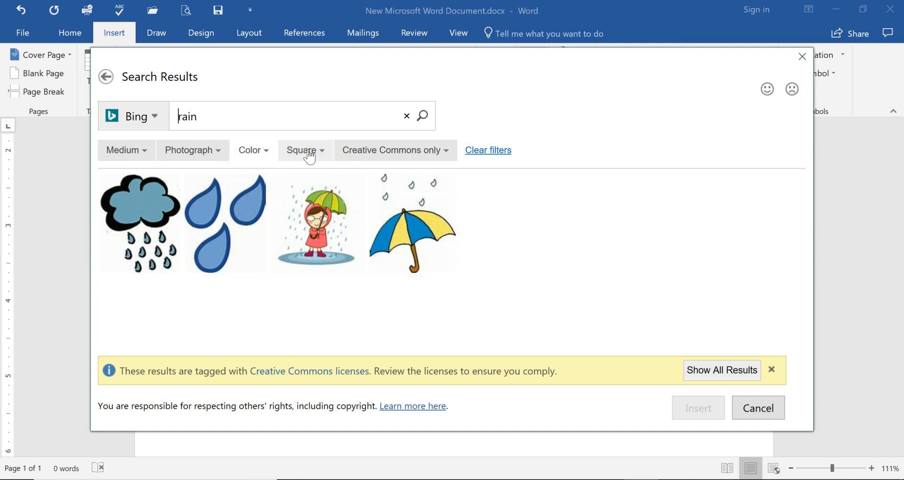
left_click(136, 228)
left_click(715, 409)
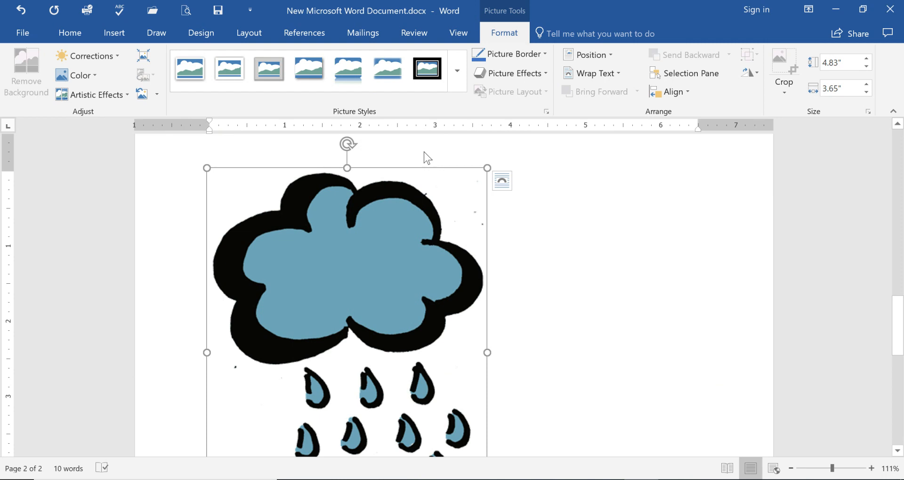
Resize the rain cloud picture freehand to about 4.2" high and 3.15" wide.
left_click_drag(487, 168, 501, 170)
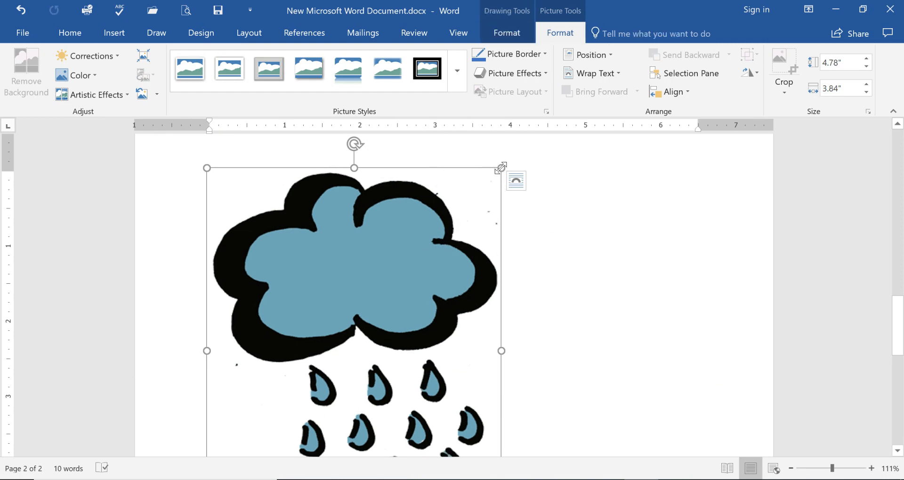
left_click_drag(207, 167, 261, 215)
scroll(490, 258, "down", 3)
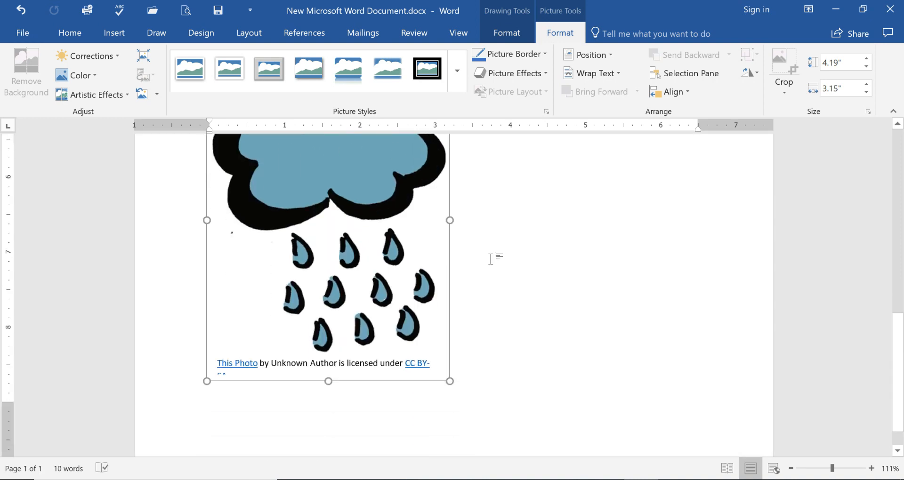
Enlarge the rain cloud picture freehand to about 4.54" high and 3.86" wide so its caption fits.
scroll(490, 257, "up", 1)
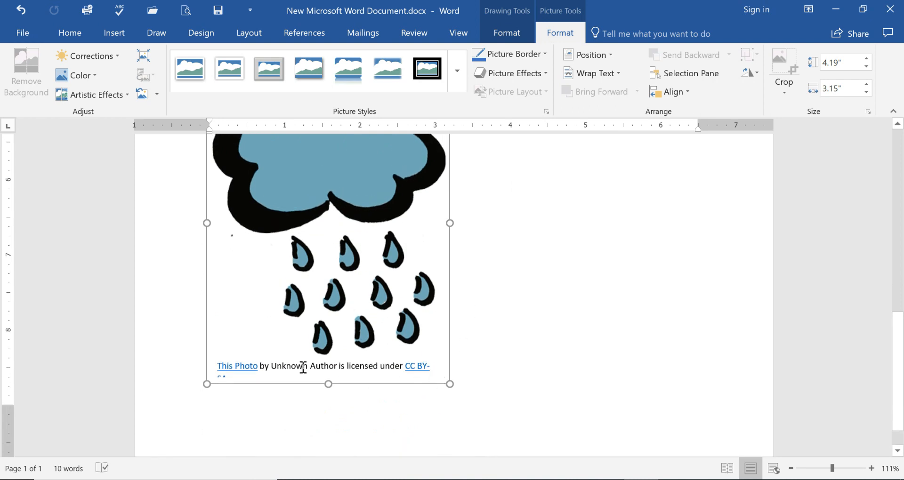
left_click_drag(450, 384, 503, 411)
scroll(454, 353, "down", 6)
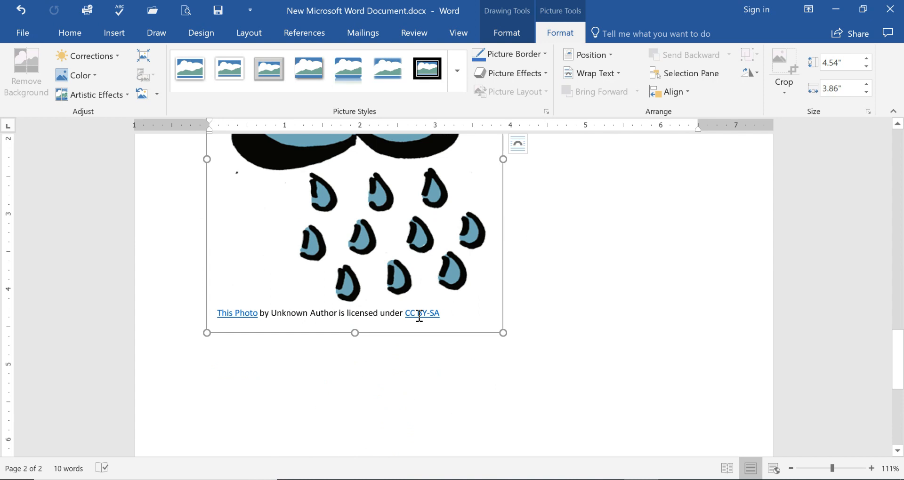
scroll(586, 303, "down", 1)
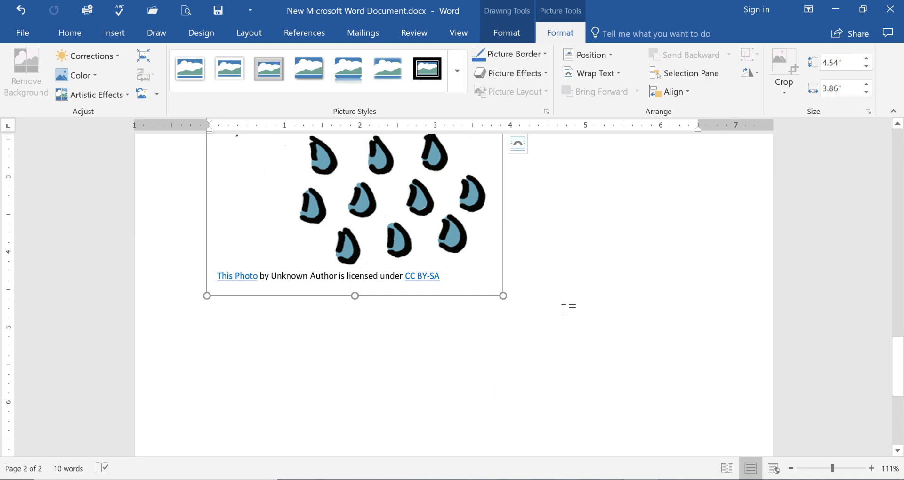
Start background removal on the ABC blackboard picture and mark the two chalk sticks as areas to remove.
scroll(563, 309, "up", 20)
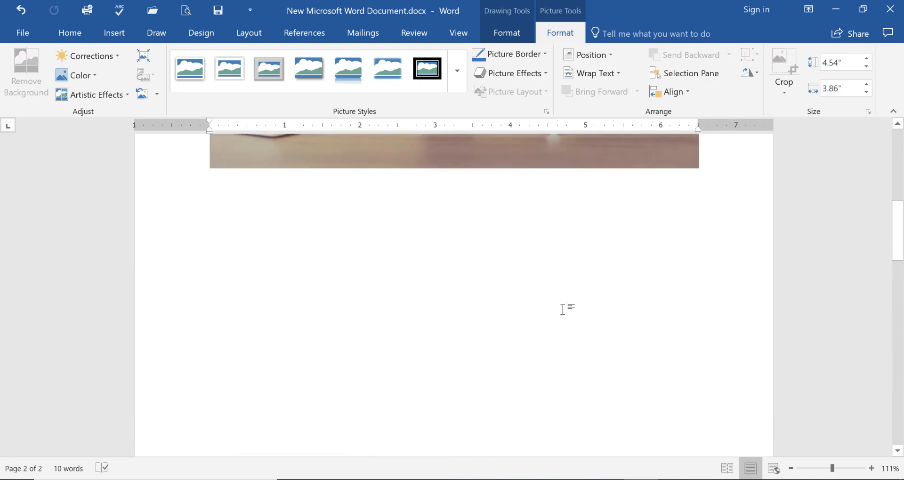
scroll(556, 311, "up", 2)
scroll(550, 314, "down", 4)
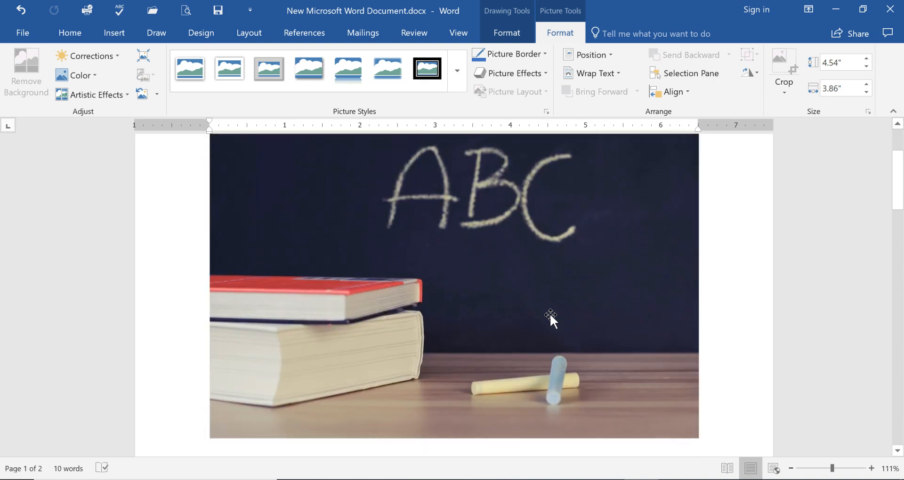
left_click(501, 281)
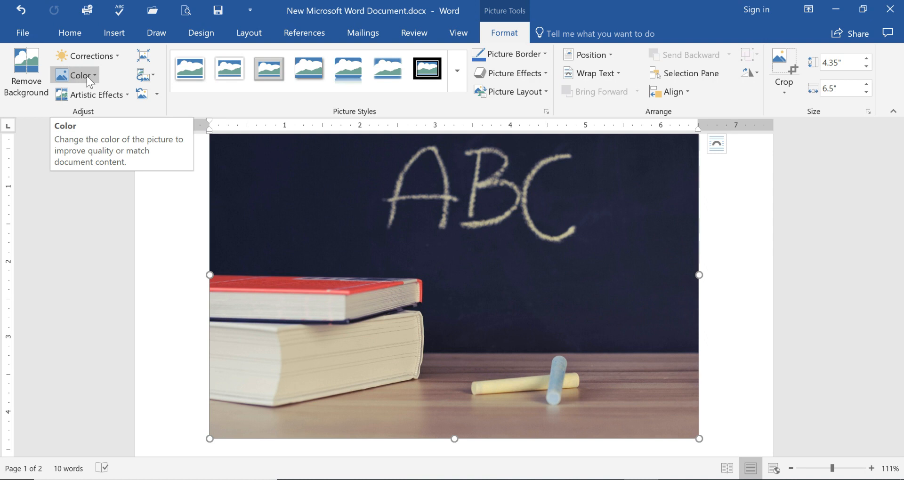
left_click(23, 61)
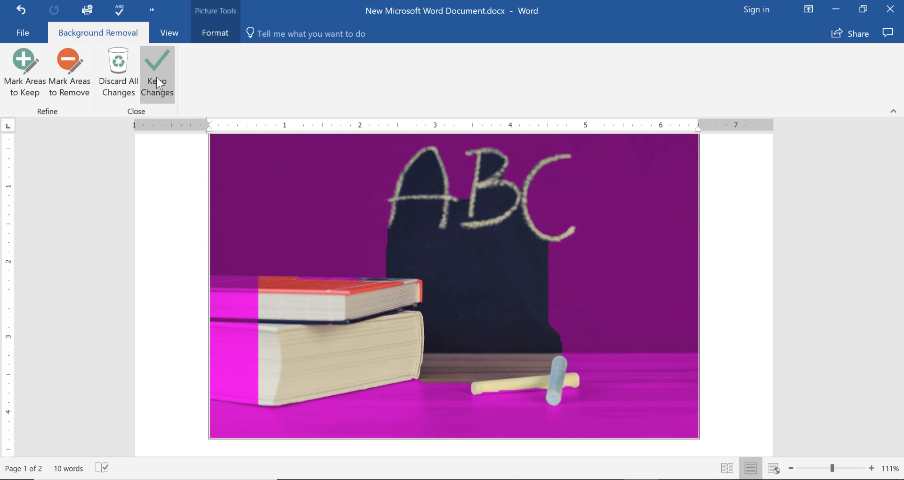
left_click(73, 78)
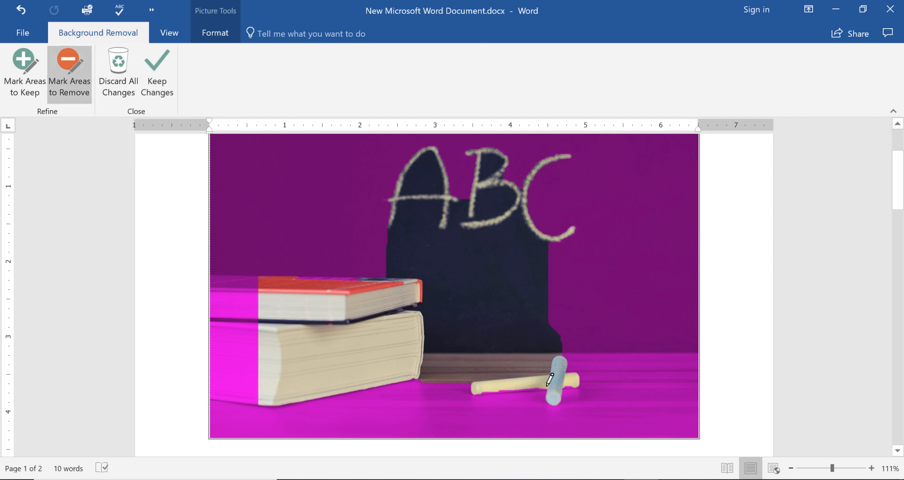
mouse_move(549, 377)
left_mouse_down()
mouse_move(483, 385)
mouse_move(554, 376)
mouse_move(562, 363)
mouse_move(564, 403)
left_mouse_up()
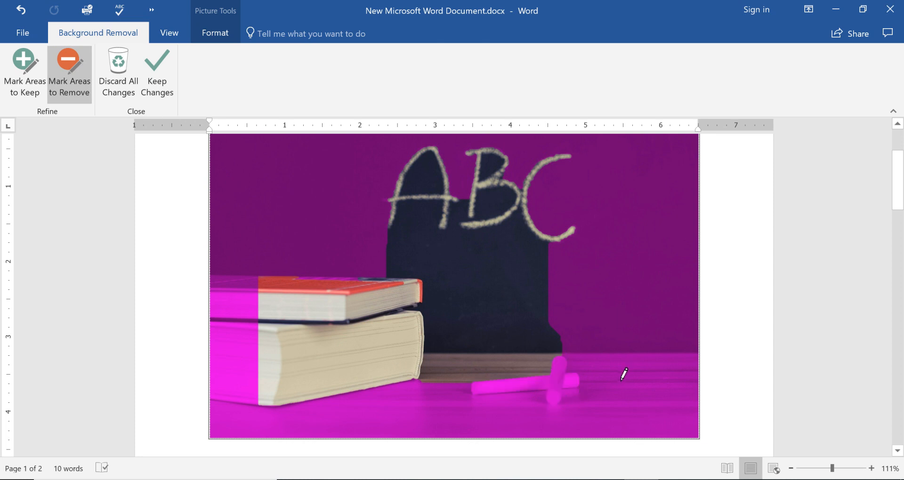
Mark the blackboard's sides, the books and the desk as areas to keep in the background removal.
left_click(28, 61)
mouse_move(317, 162)
left_mouse_down()
mouse_move(336, 171)
mouse_move(262, 185)
mouse_move(232, 228)
mouse_move(252, 423)
mouse_move(383, 426)
mouse_move(436, 410)
mouse_move(657, 414)
mouse_move(667, 349)
mouse_move(610, 202)
mouse_move(617, 158)
mouse_move(654, 168)
left_mouse_up()
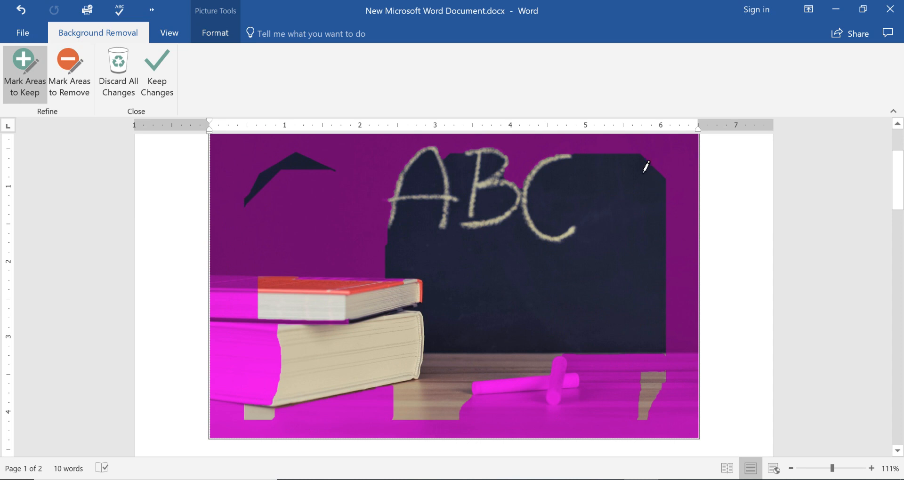
mouse_move(631, 149)
left_mouse_down()
mouse_move(677, 160)
mouse_move(669, 424)
mouse_move(599, 379)
mouse_move(592, 362)
left_mouse_up()
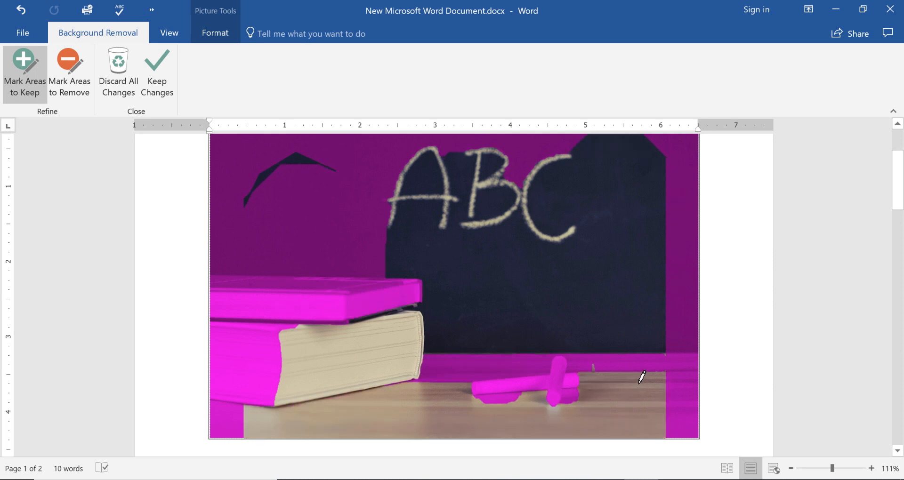
left_click_drag(630, 363, 580, 362)
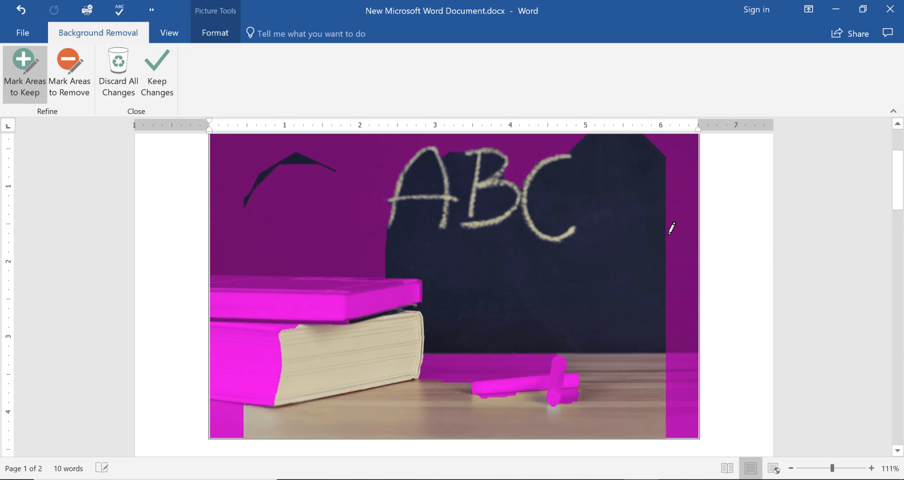
left_click_drag(673, 154, 685, 425)
mouse_move(373, 153)
left_mouse_down()
mouse_move(249, 160)
mouse_move(303, 239)
left_mouse_up()
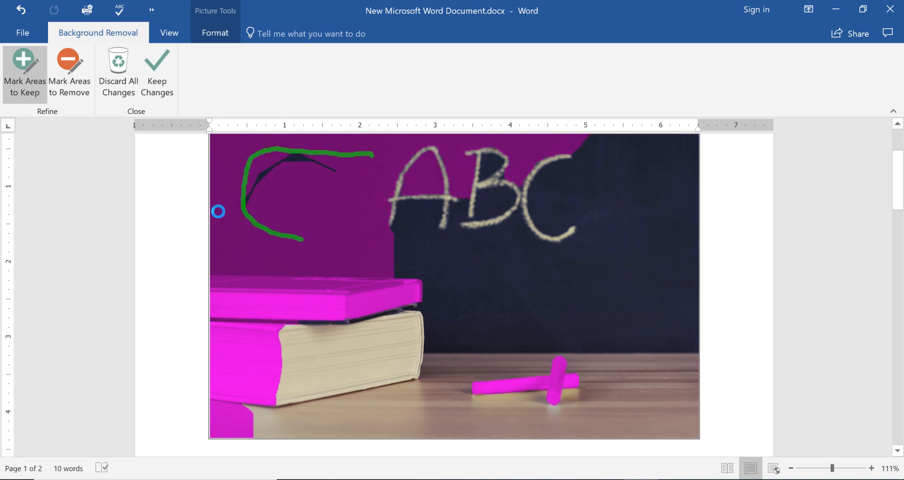
mouse_move(379, 147)
left_mouse_down()
mouse_move(273, 142)
mouse_move(221, 163)
mouse_move(233, 426)
left_mouse_up()
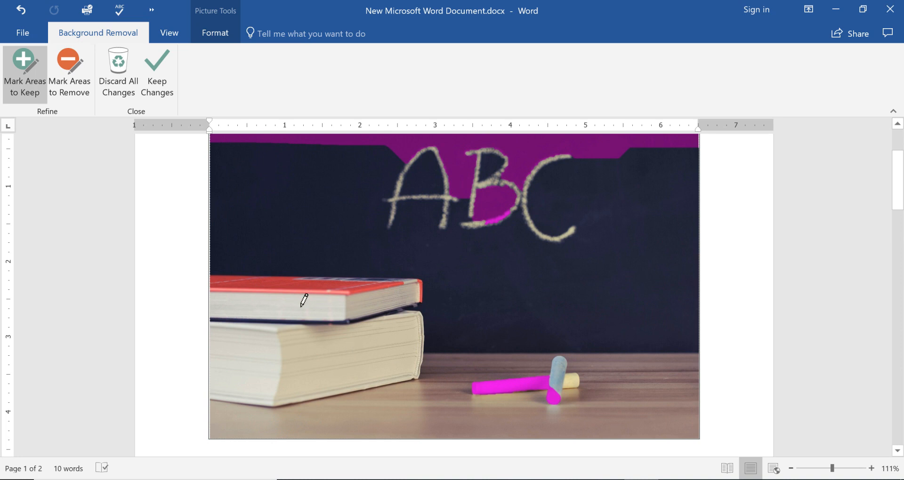
Mark the blackboard around the letters and along the picture's upper edge as areas to keep.
mouse_move(458, 151)
left_mouse_down()
mouse_move(461, 185)
mouse_move(493, 201)
left_mouse_up()
mouse_move(520, 168)
left_mouse_down()
mouse_move(579, 140)
mouse_move(663, 127)
mouse_move(685, 148)
left_mouse_up()
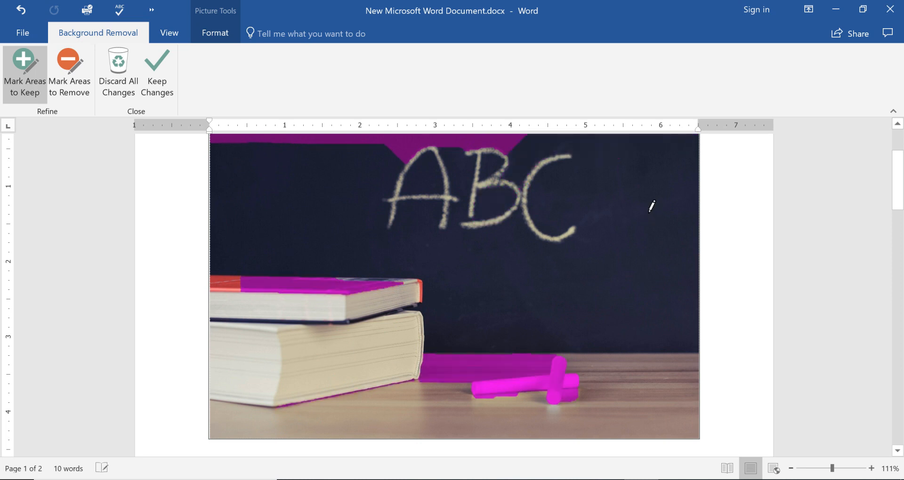
left_click_drag(512, 144, 327, 143)
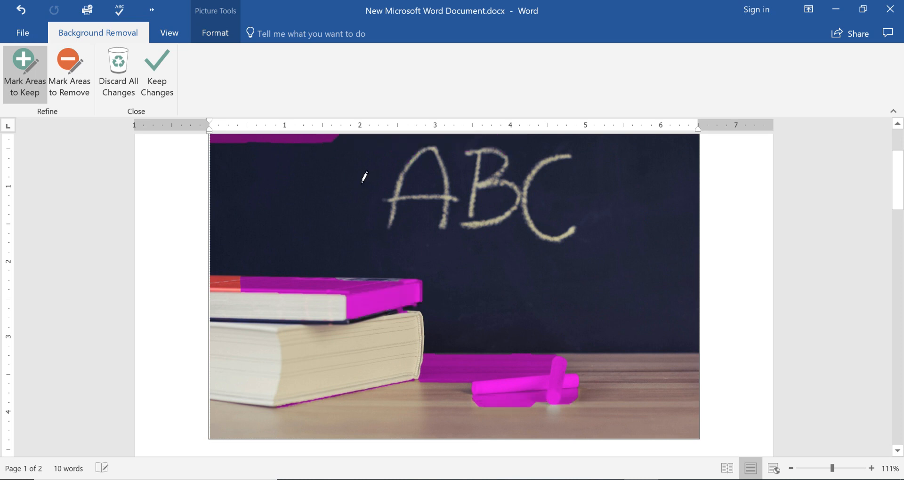
scroll(330, 135, "up", 3)
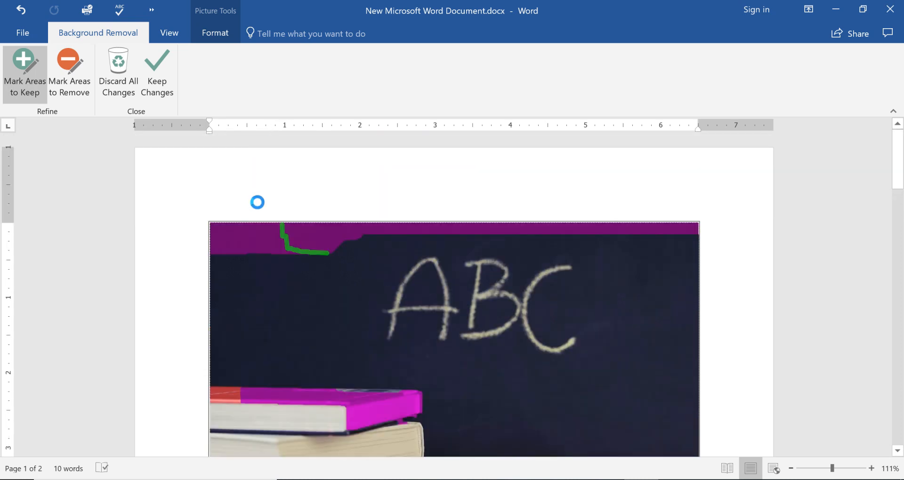
scroll(313, 242, "down", 5)
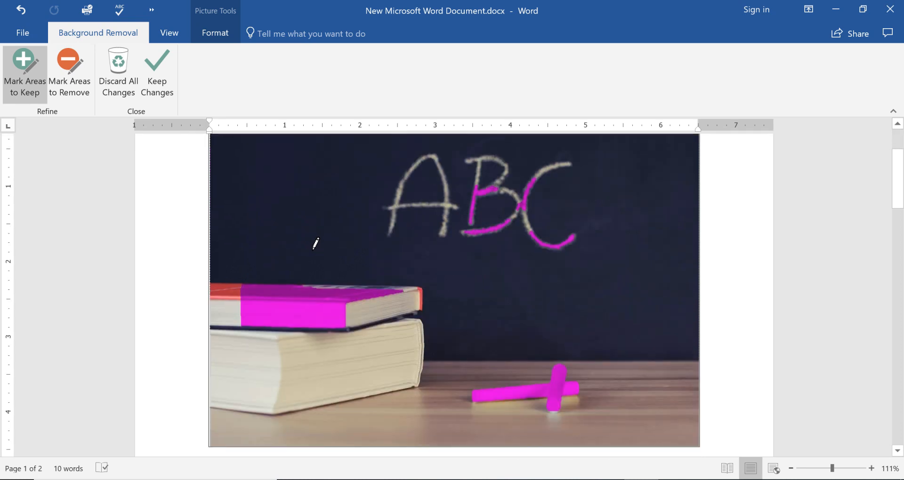
Mark the upper book and the letters B and C as areas to keep, and apply the background removal.
left_click_drag(264, 244, 387, 299)
left_click_drag(273, 273, 328, 254)
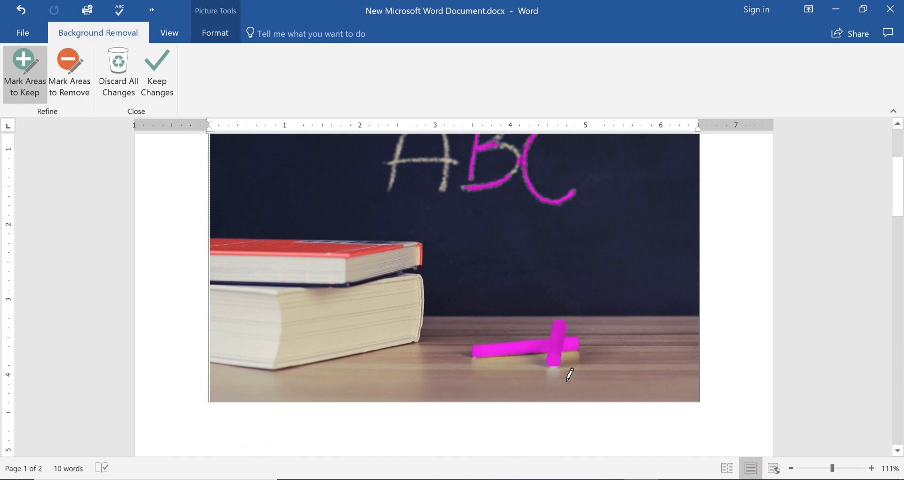
scroll(395, 256, "up", 3)
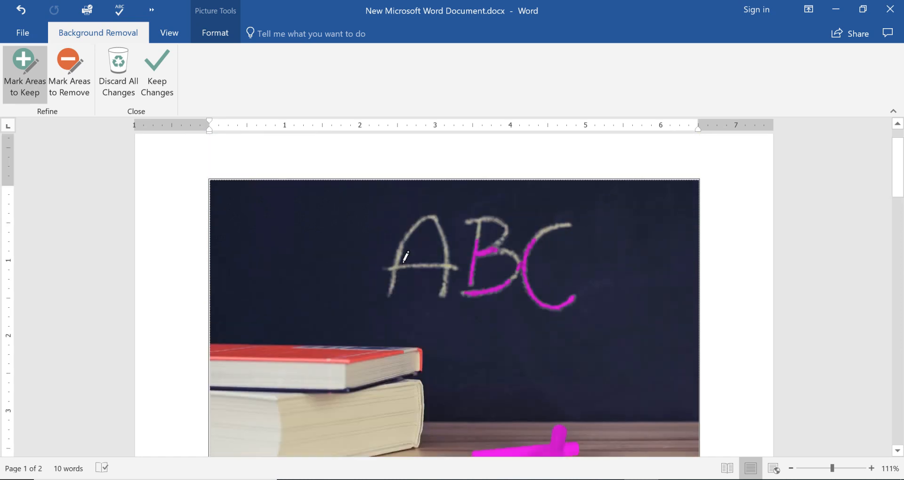
mouse_move(478, 239)
left_mouse_down()
mouse_move(474, 296)
mouse_move(529, 279)
mouse_move(561, 297)
mouse_move(535, 238)
left_mouse_up()
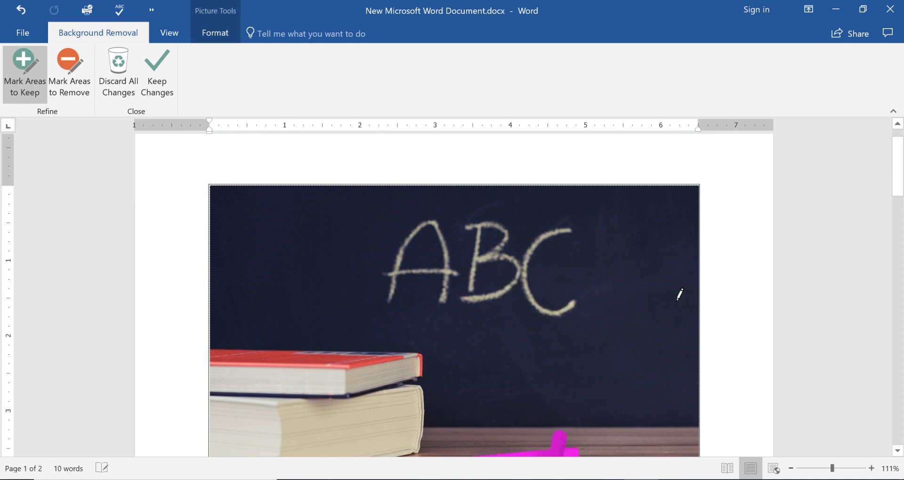
scroll(557, 280, "down", 3)
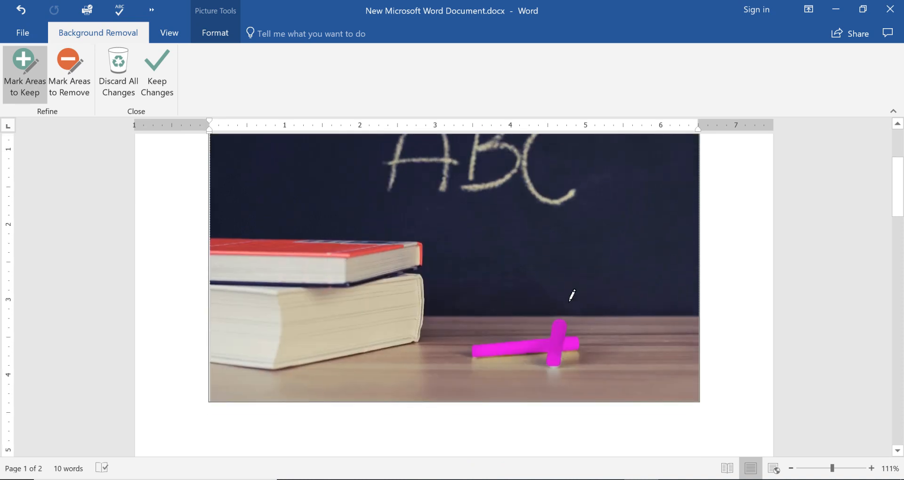
left_click(157, 76)
scroll(626, 287, "up", 3)
scroll(606, 388, "down", 4)
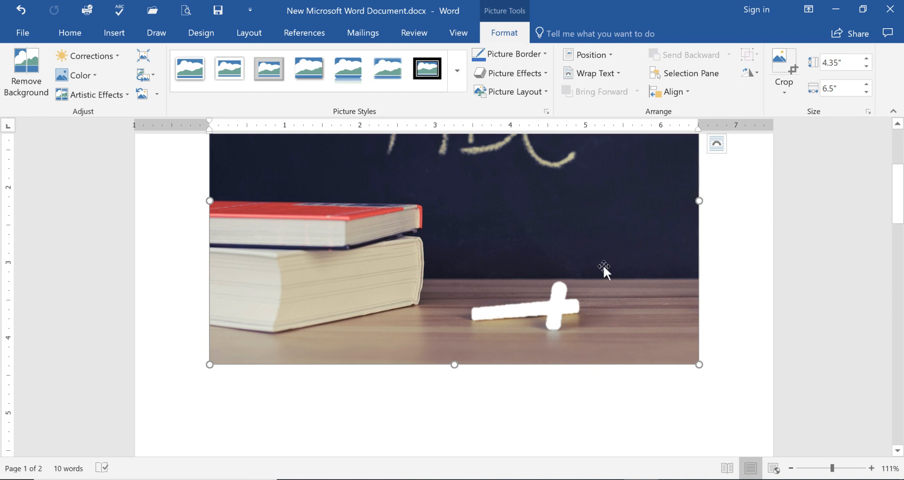
Undo the applied background removal and discard all of its changes to restore the original blackboard picture.
left_click(24, 10)
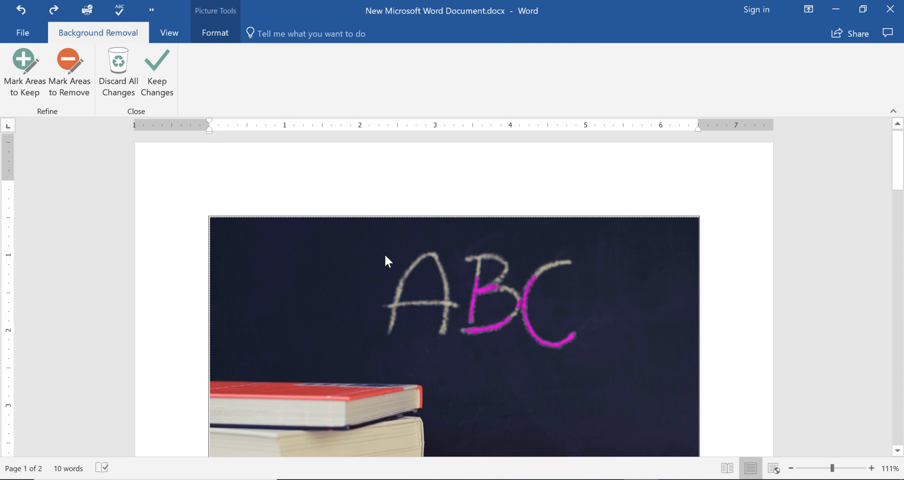
scroll(419, 276, "down", 3)
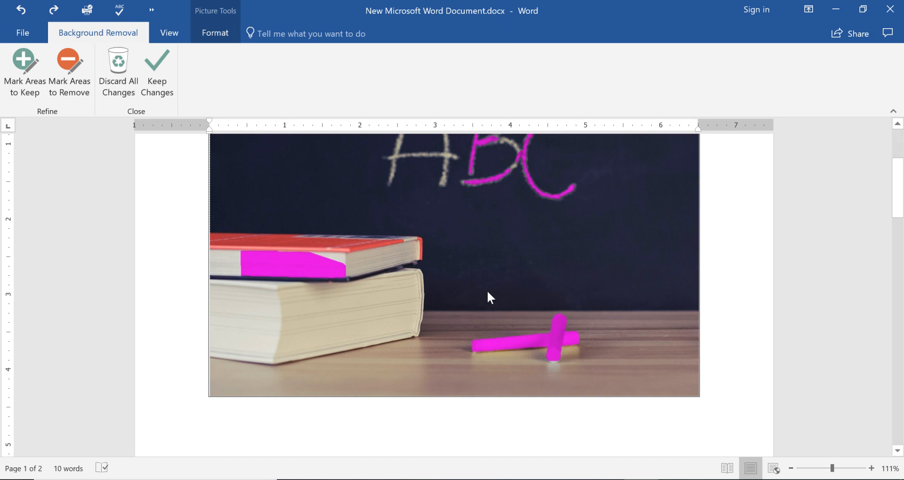
left_click(118, 71)
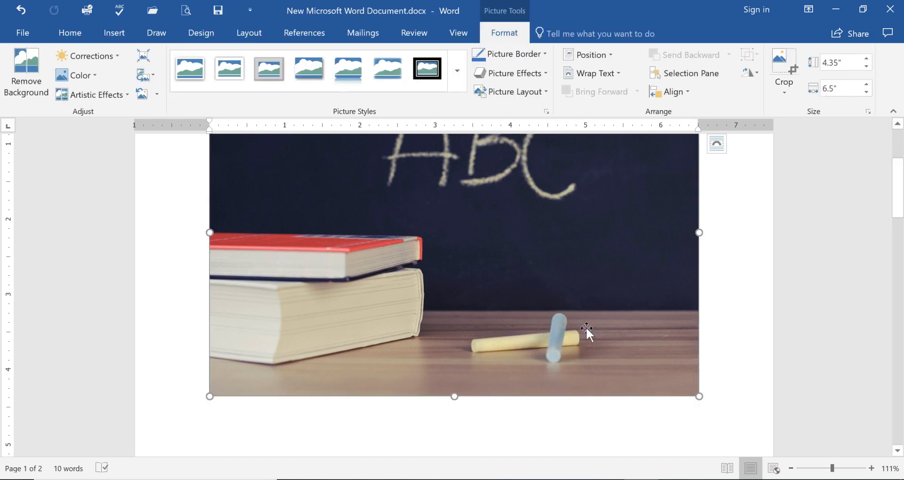
Brighten the blackboard picture with the correction preset one level brighter than the current one, at the same contrast.
scroll(558, 267, "up", 3)
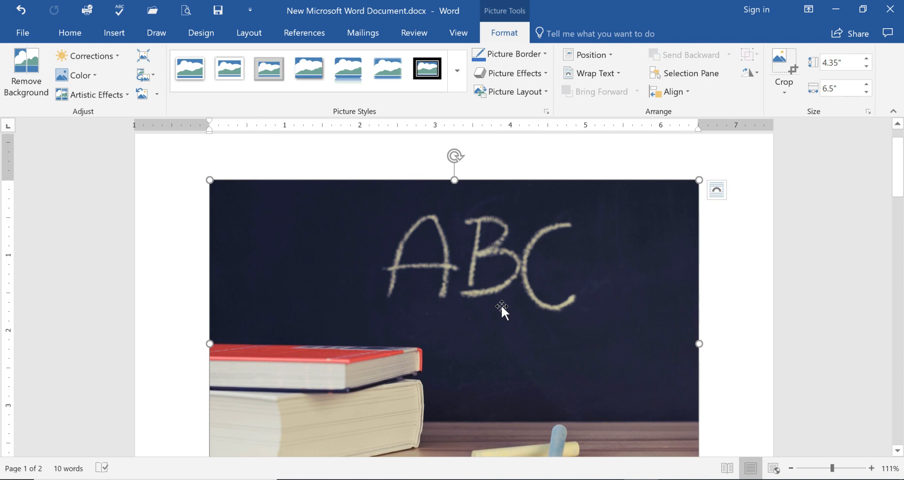
scroll(501, 304, "down", 2)
scroll(508, 303, "up", 1)
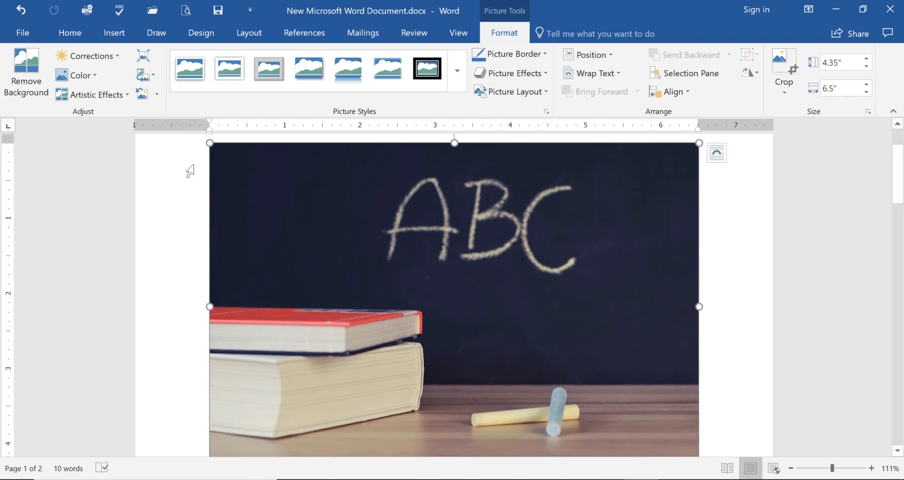
left_click(117, 55)
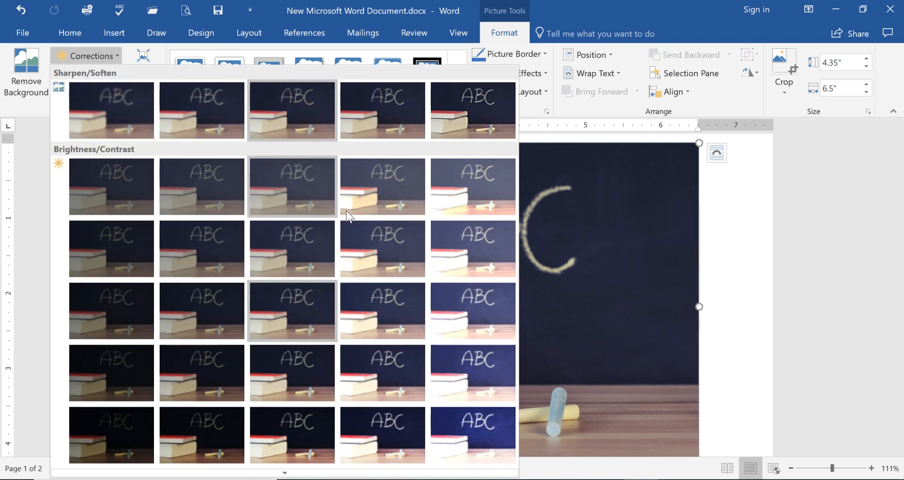
left_click(394, 329)
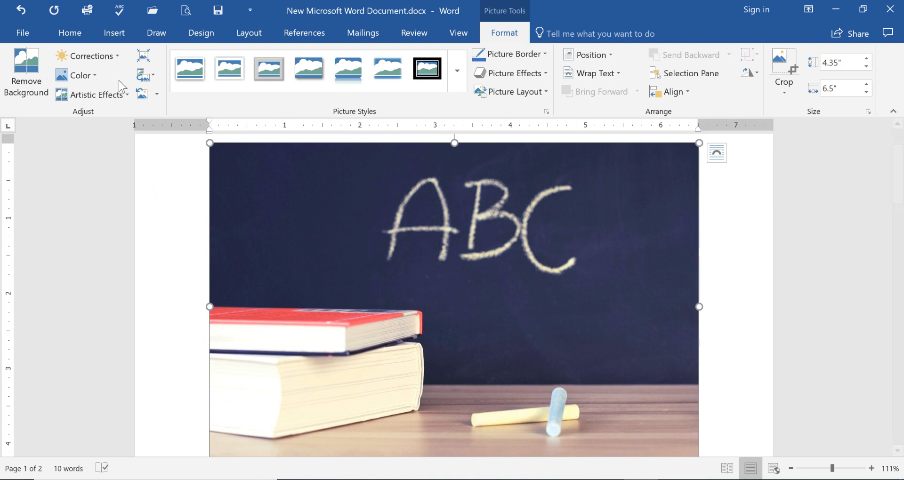
Apply the strongest color saturation preset to the blackboard picture.
left_click(94, 77)
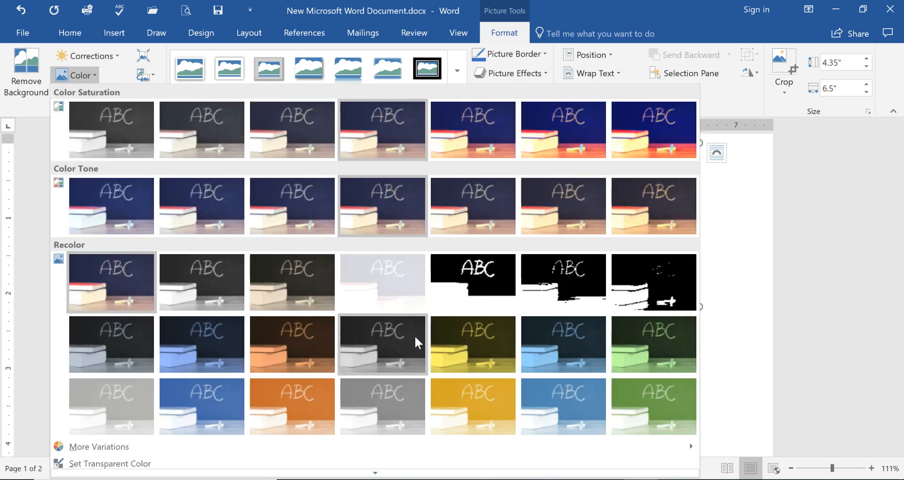
scroll(400, 339, "down", 1)
mouse_move(98, 435)
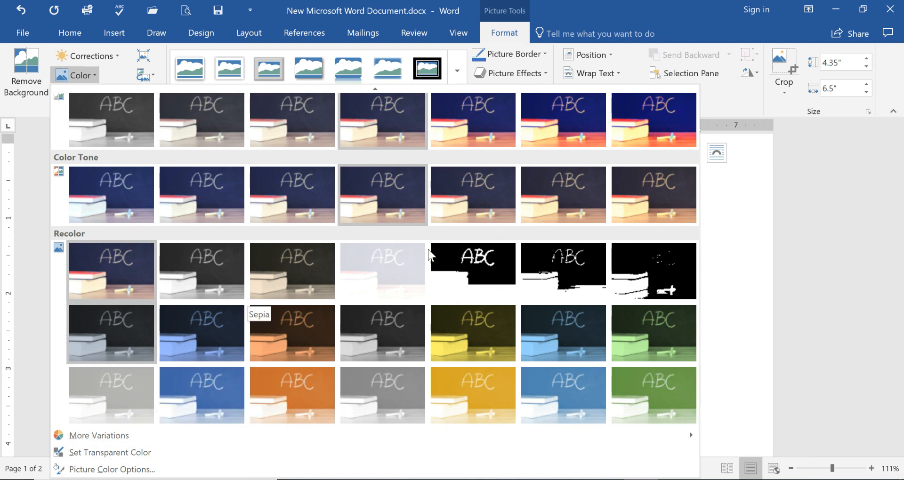
left_click(663, 140)
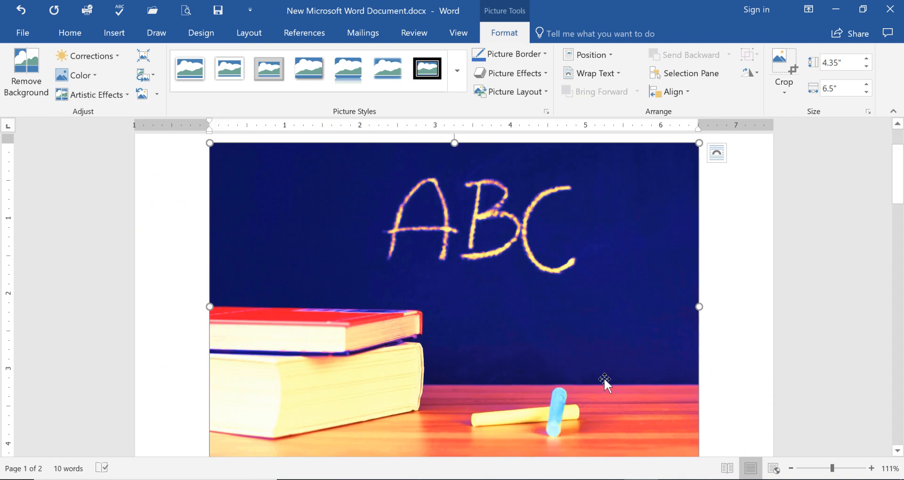
scroll(679, 370, "down", 3)
scroll(677, 367, "up", 1)
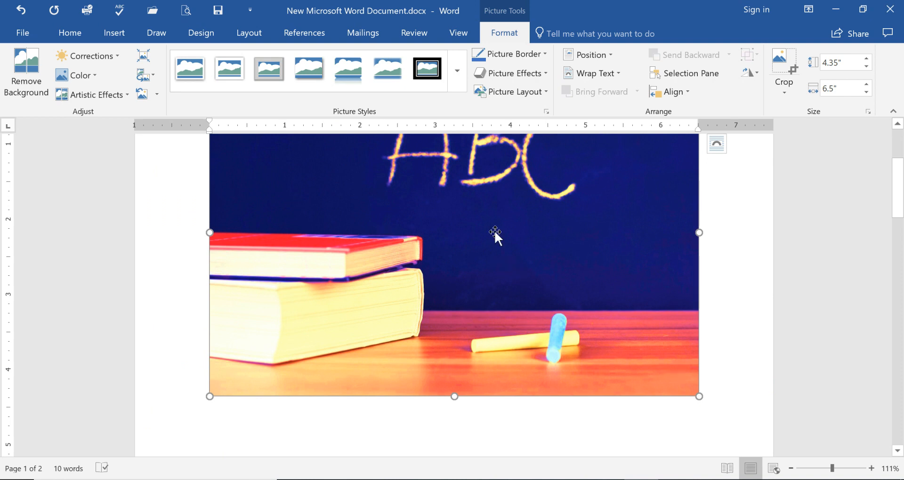
scroll(497, 202, "up", 2)
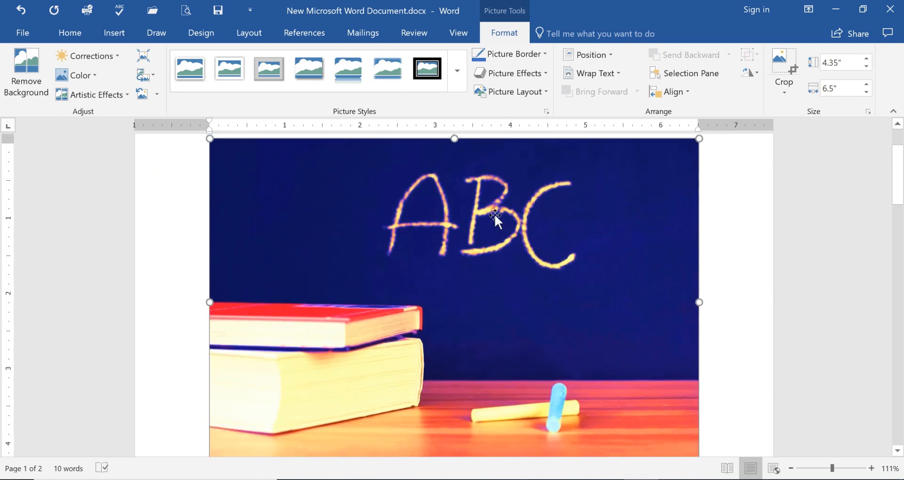
Apply the last artistic effect in the gallery, glowing colored edges on black, to the blackboard picture.
left_click(125, 95)
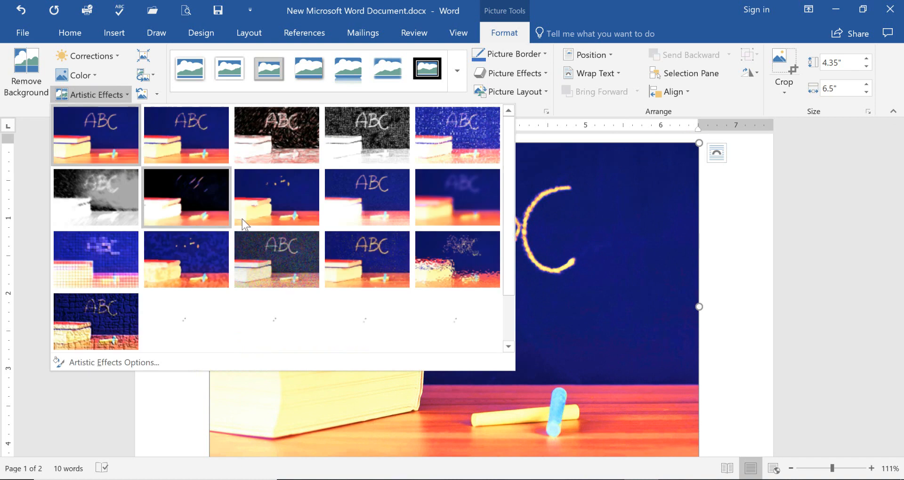
scroll(311, 238, "down", 1)
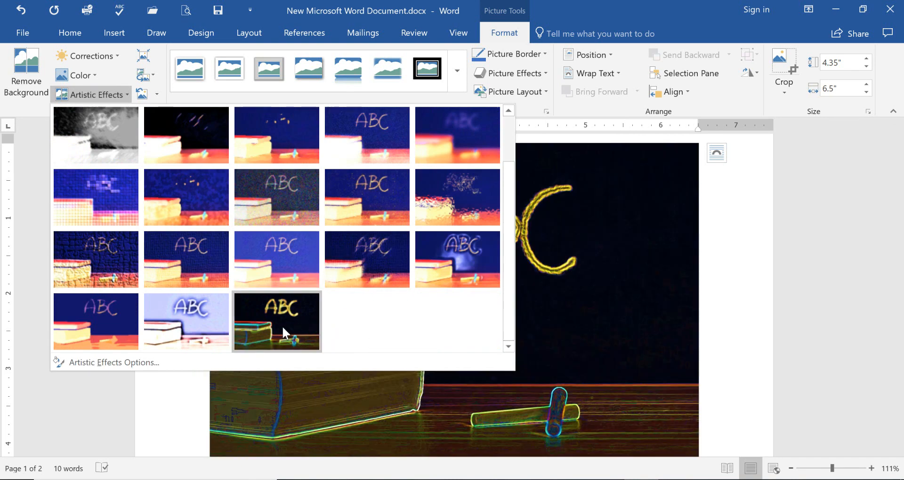
left_click(276, 326)
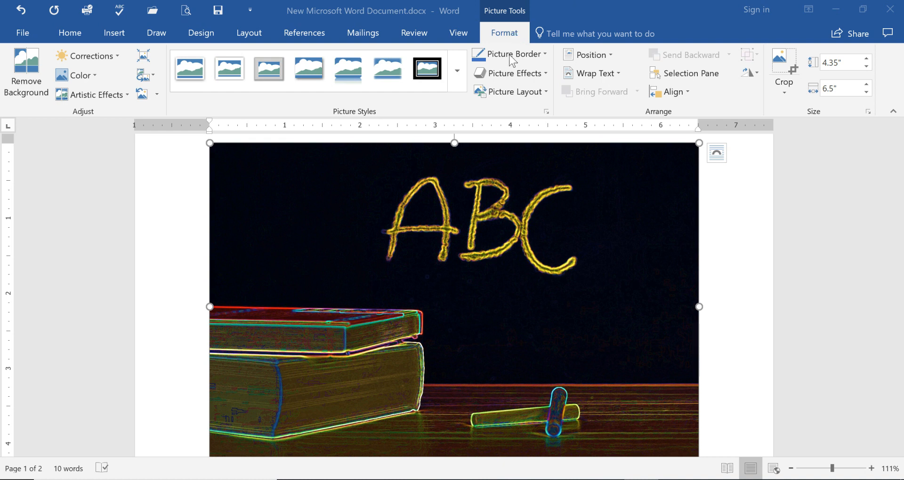
Apply the Reflected Bevel, Black picture style to the blackboard picture and color its border standard yellow.
left_click(458, 72)
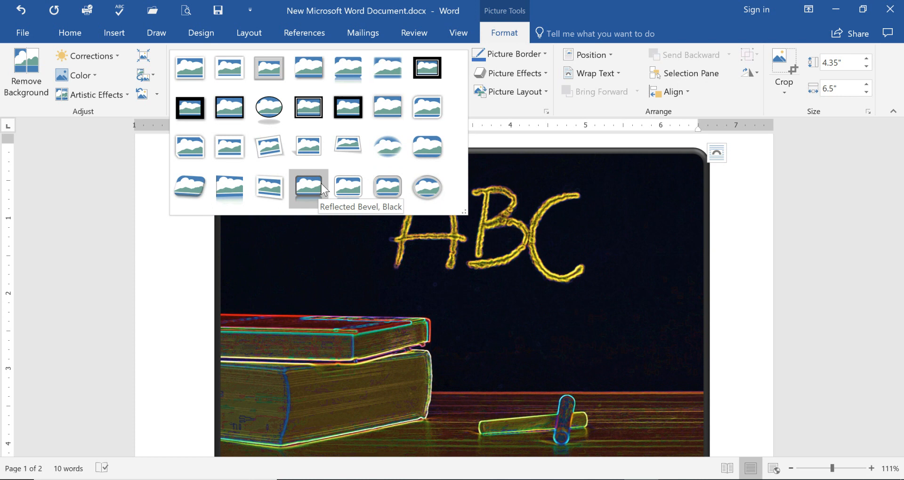
left_click(322, 187)
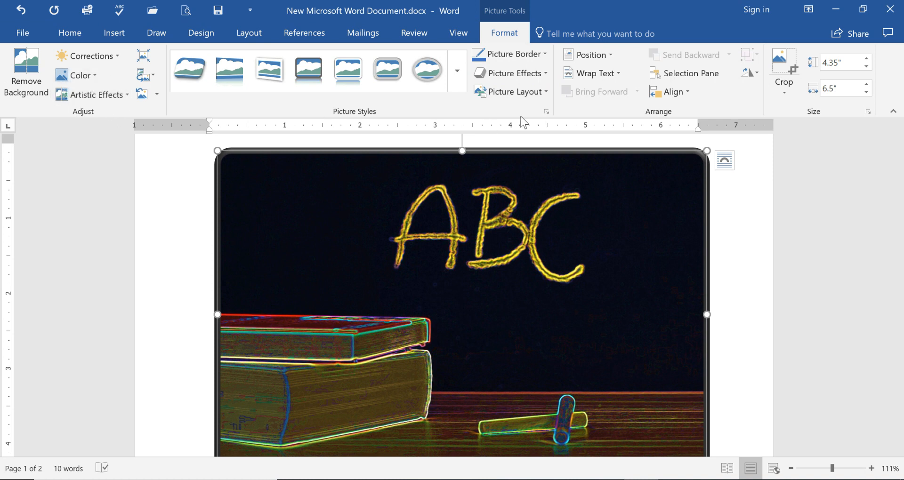
left_click(545, 54)
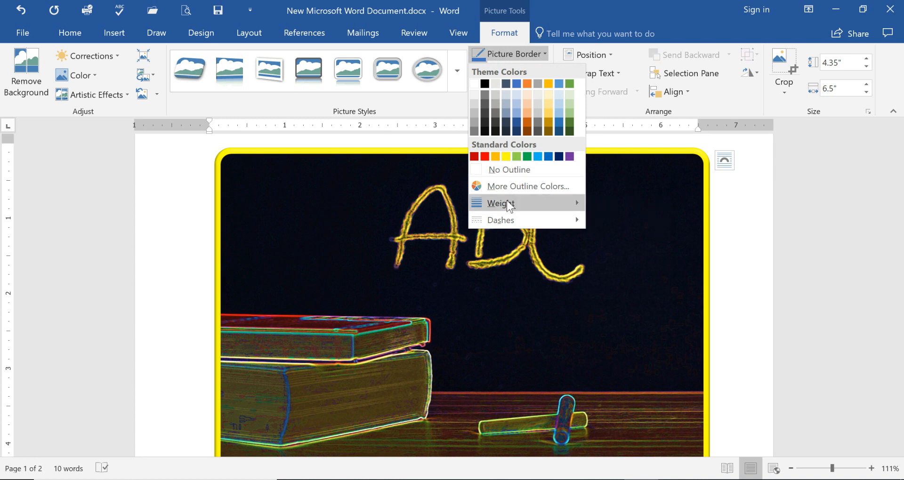
mouse_move(508, 204)
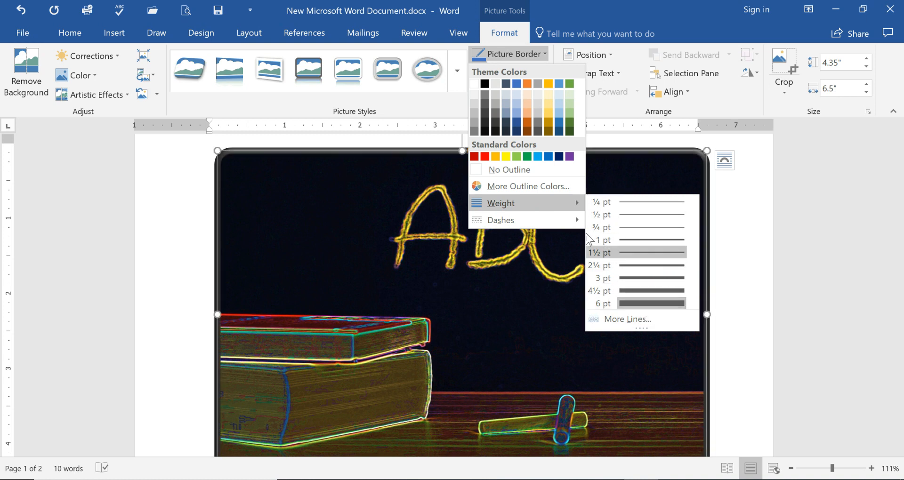
mouse_move(575, 225)
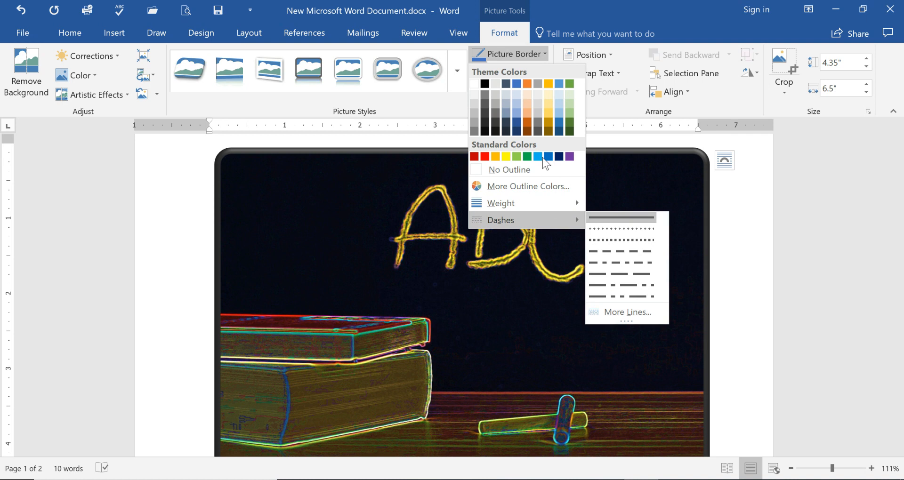
left_click(506, 156)
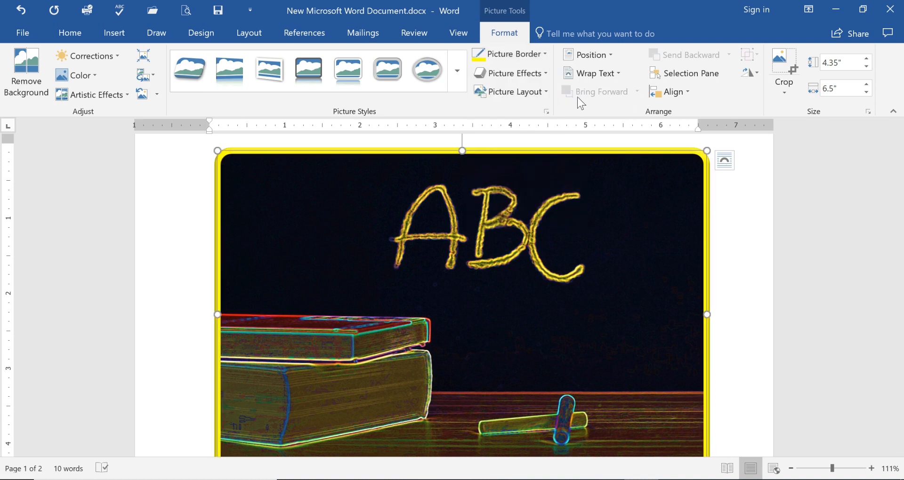
Try the middle reflection variation on the blackboard picture, and remove the reflection again.
left_click(539, 73)
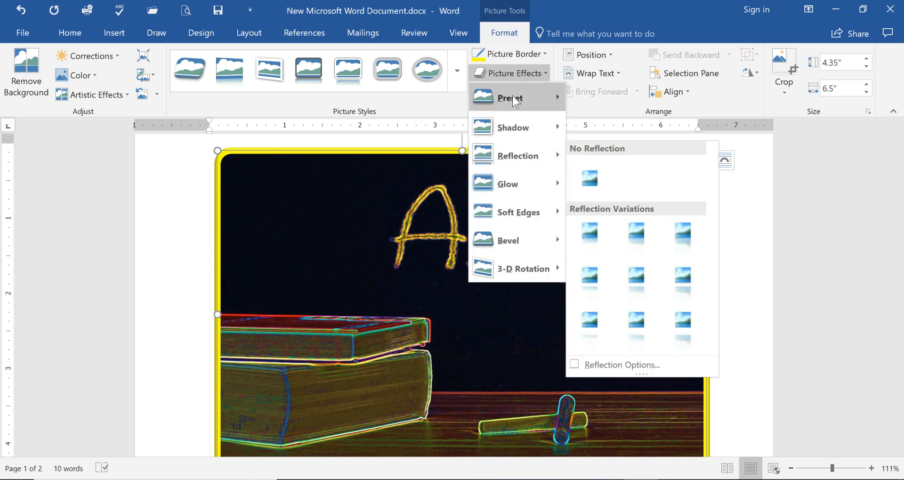
mouse_move(523, 158)
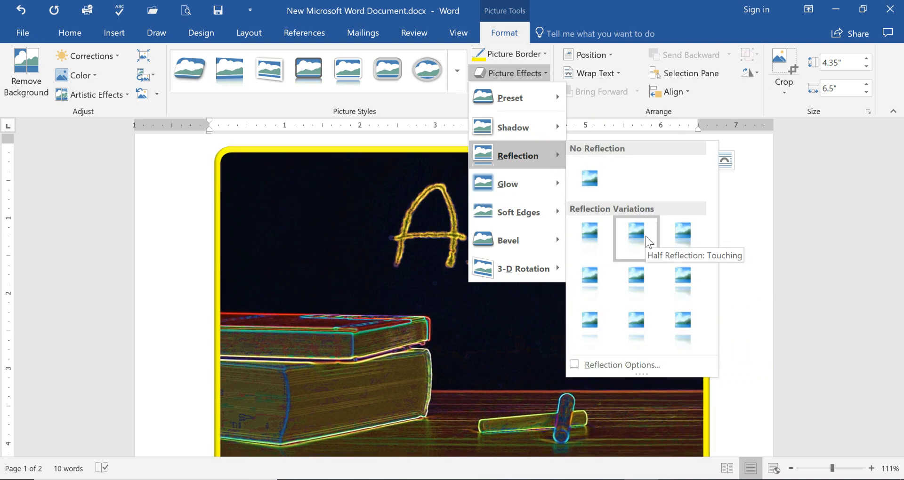
left_click(638, 279)
scroll(639, 278, "down", 5)
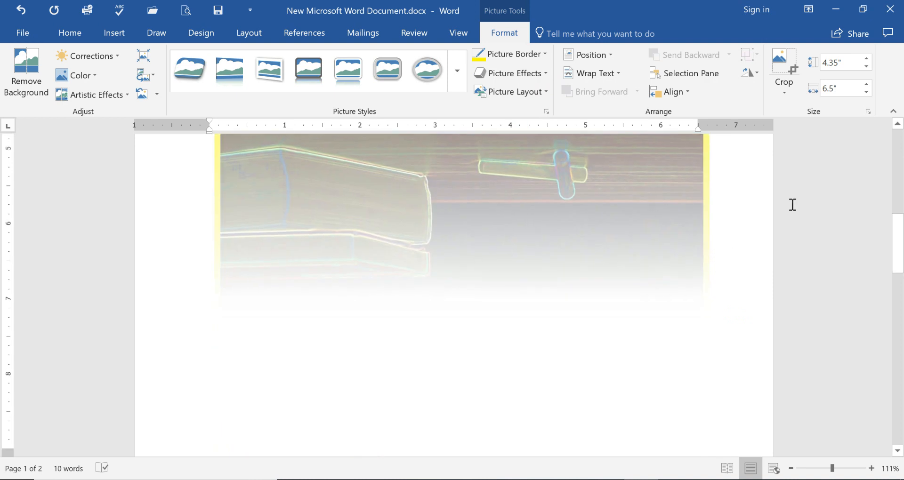
scroll(756, 178, "up", 9)
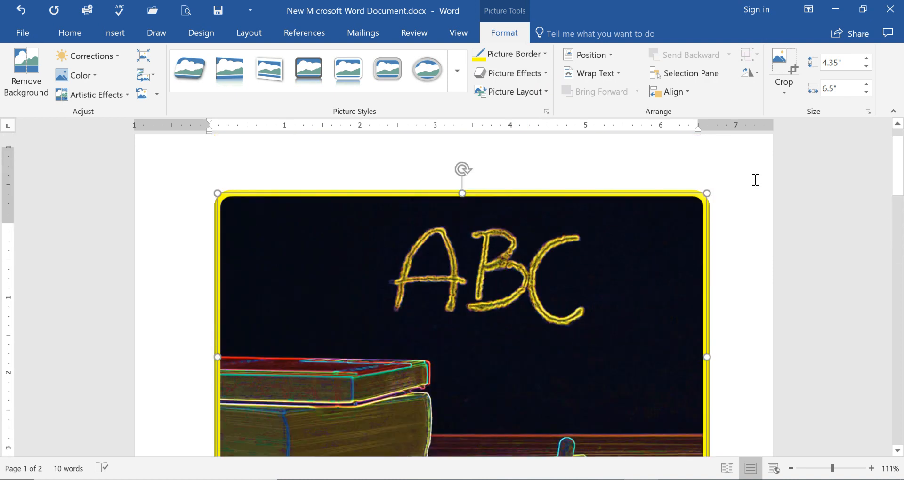
scroll(756, 179, "up", 1)
left_click(523, 73)
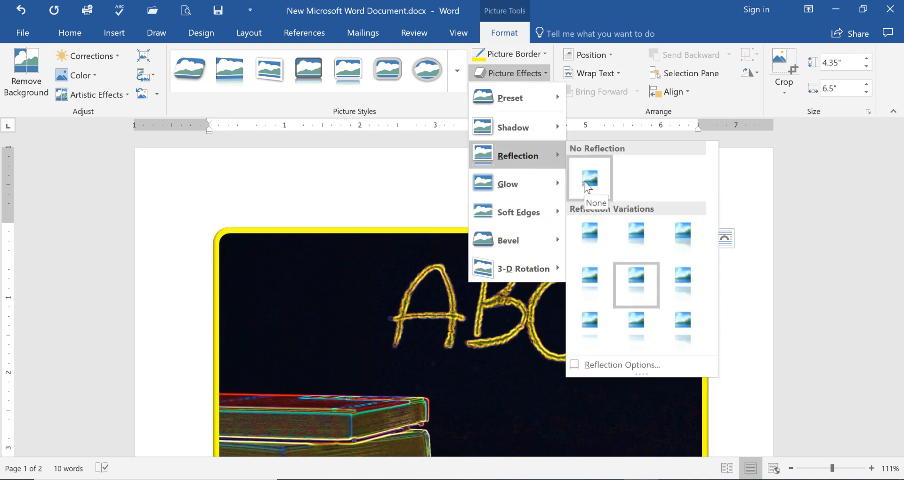
left_click(586, 185)
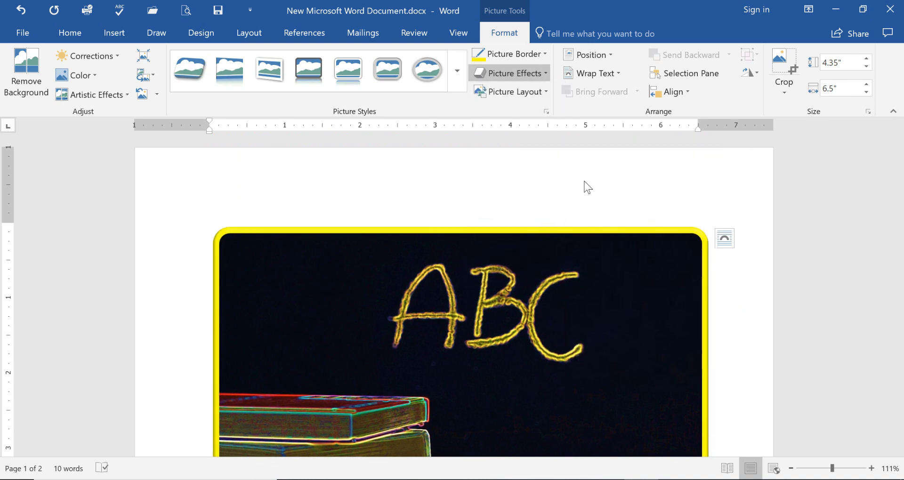
Add a blue glow in the second-largest preset size around the blackboard picture.
left_click(544, 74)
mouse_move(541, 185)
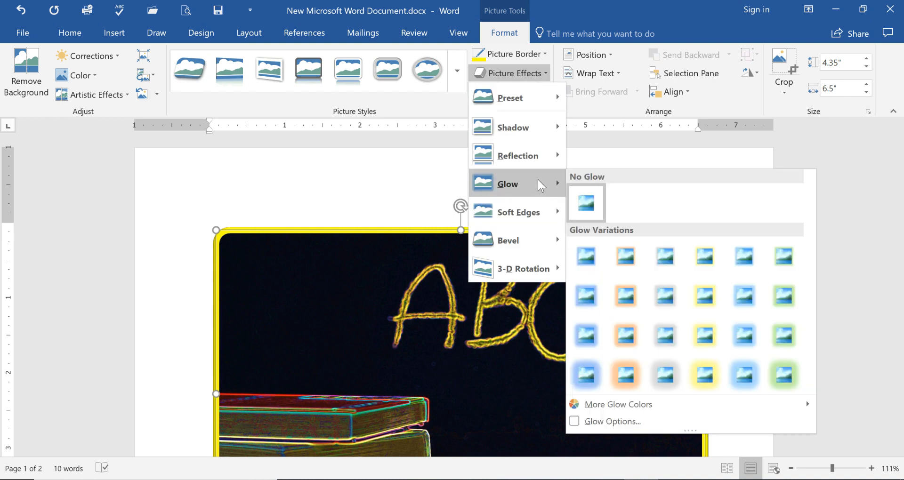
left_click(589, 339)
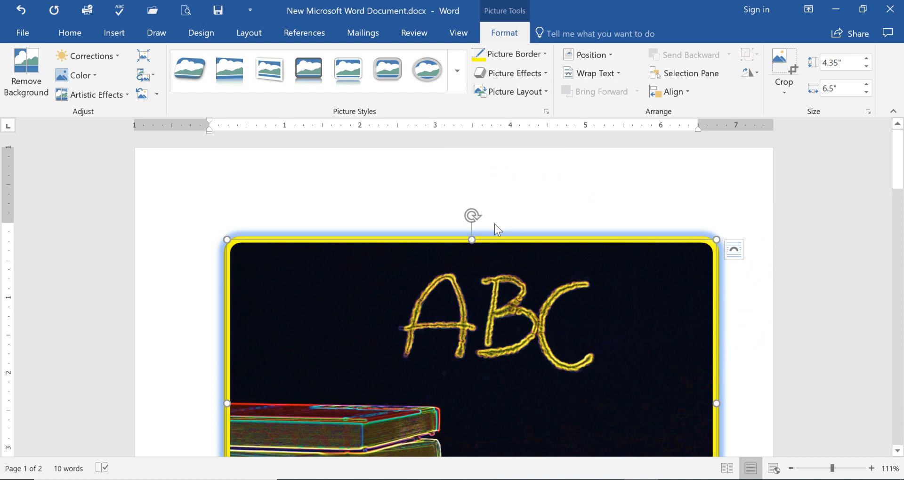
Apply the first bevel variation of the second row to the blackboard picture and check the picture's edges.
left_click(543, 68)
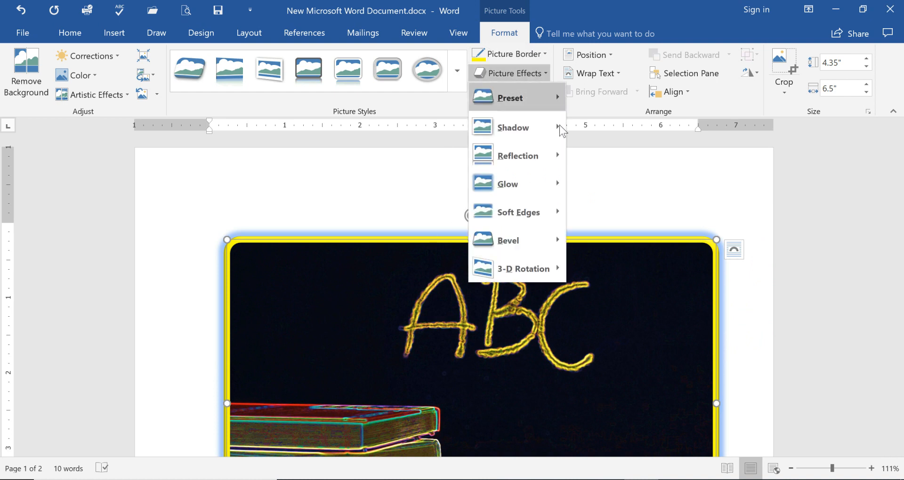
mouse_move(528, 212)
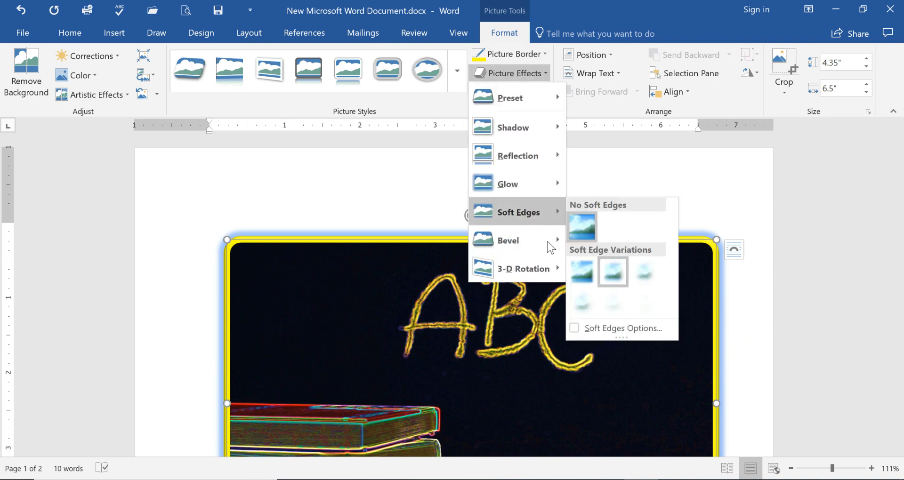
mouse_move(558, 239)
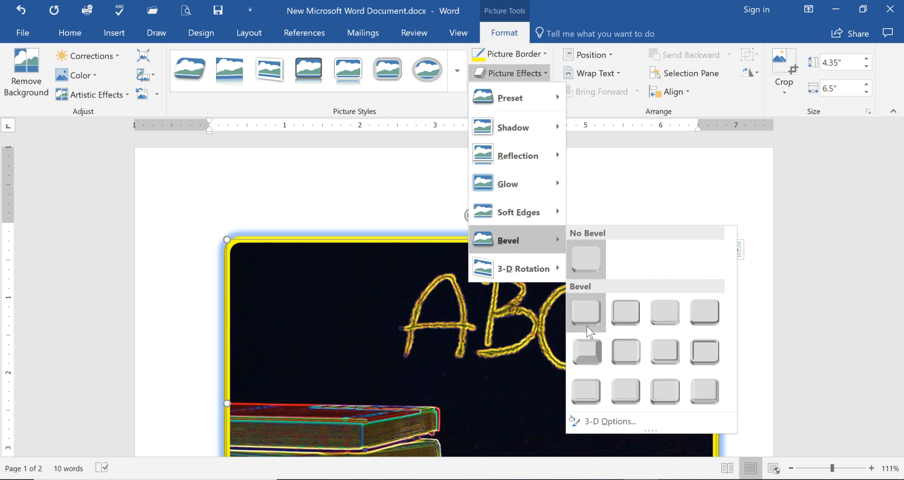
left_click(592, 349)
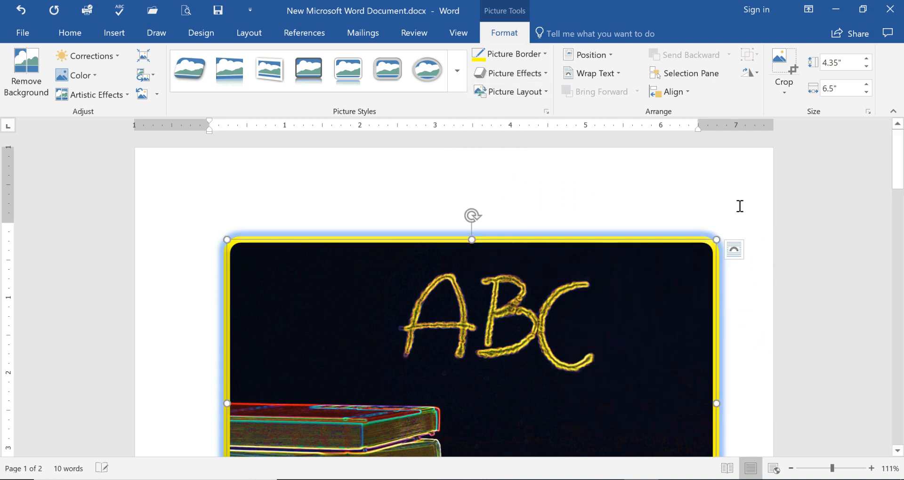
scroll(736, 205, "down", 3)
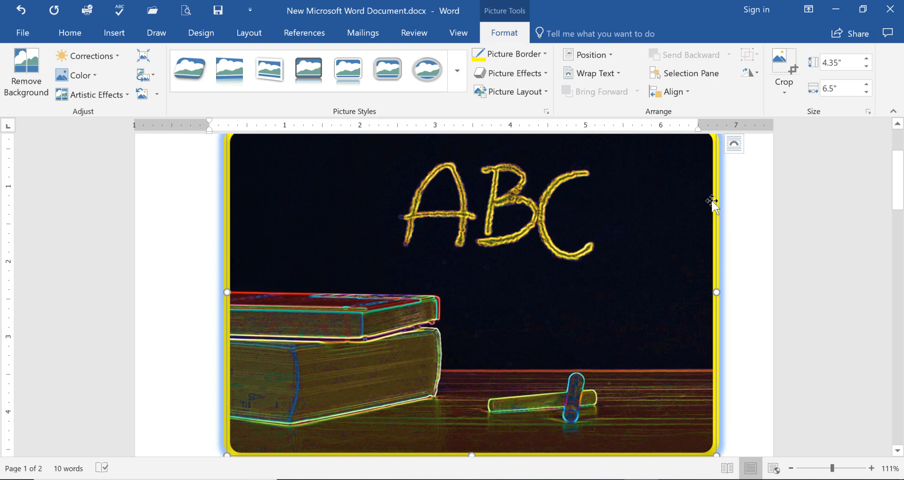
scroll(729, 220, "up", 3)
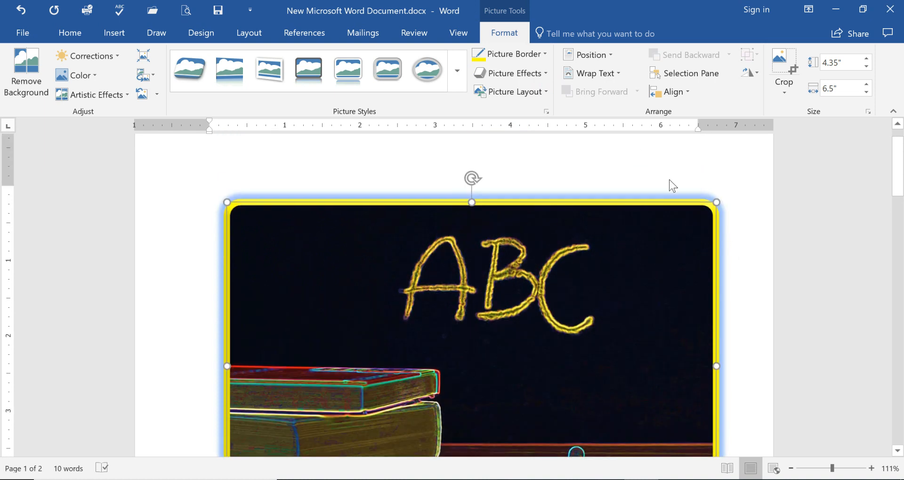
left_click(547, 92)
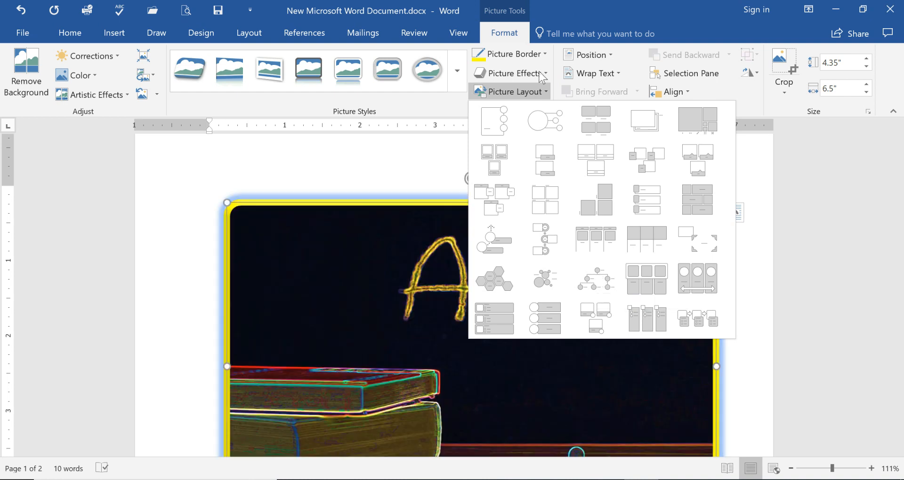
left_click(433, 179)
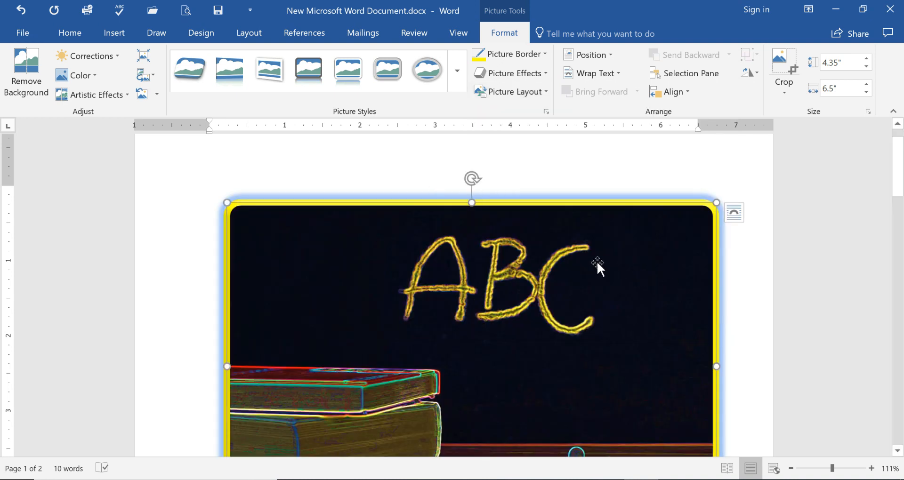
Open the detailed formatting options of the blackboard picture and expand its Fill settings.
right_click(597, 260)
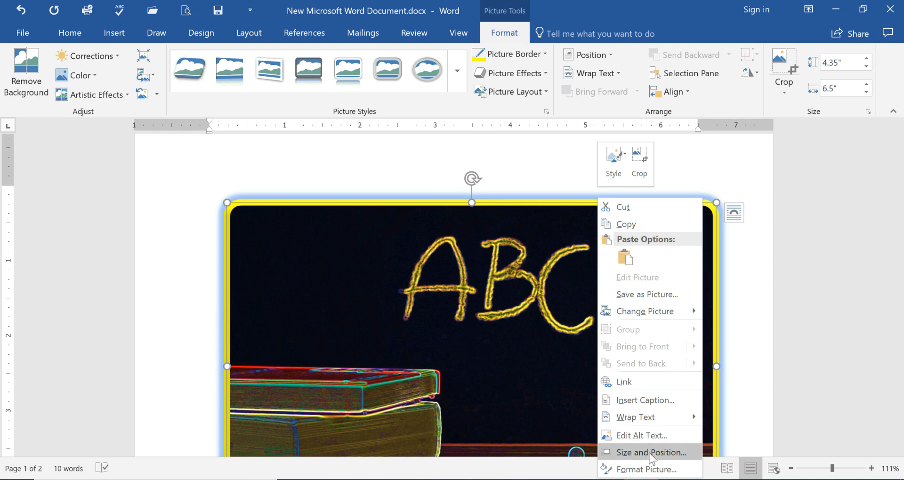
left_click(646, 470)
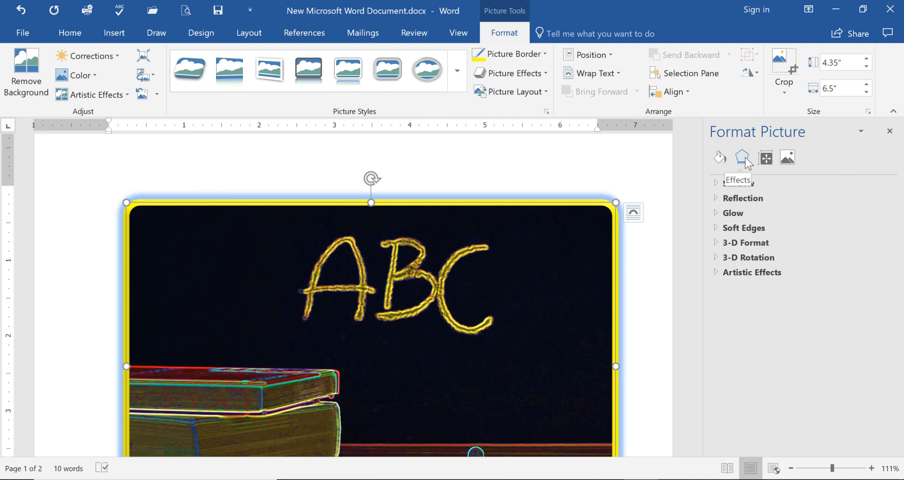
left_click(720, 159)
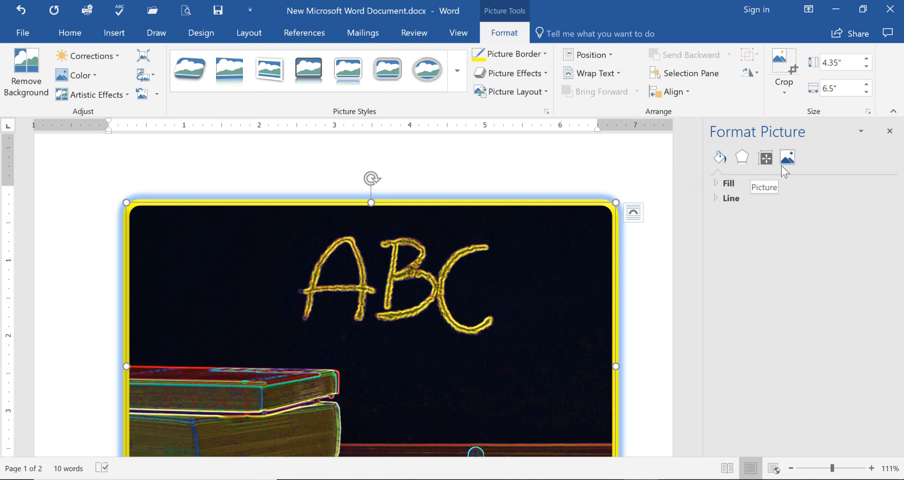
left_click(717, 184)
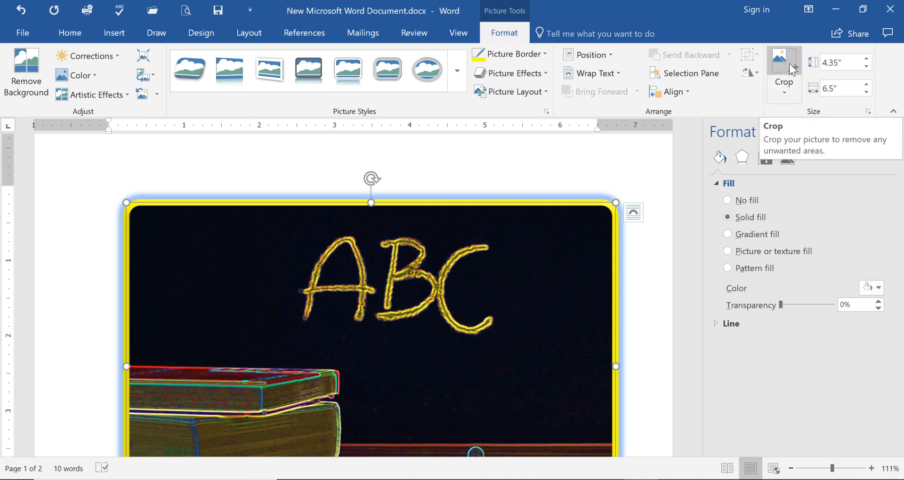
Crop the blackboard picture inward from its top-right corner to about 3.74" high and 5.67" wide.
left_click(785, 93)
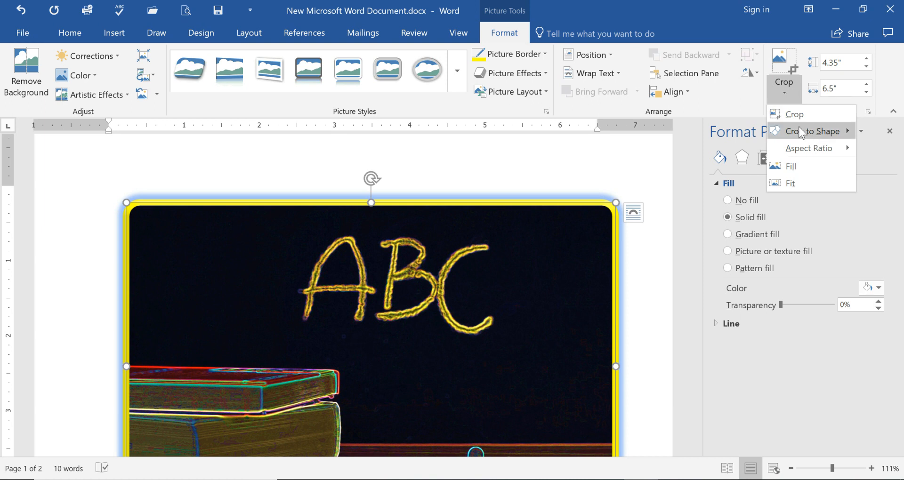
left_click(794, 116)
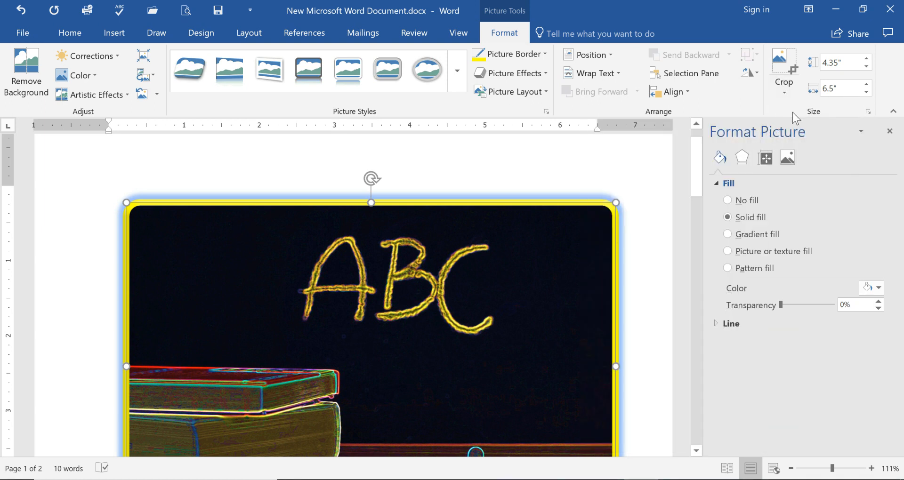
scroll(137, 209, "down", 3)
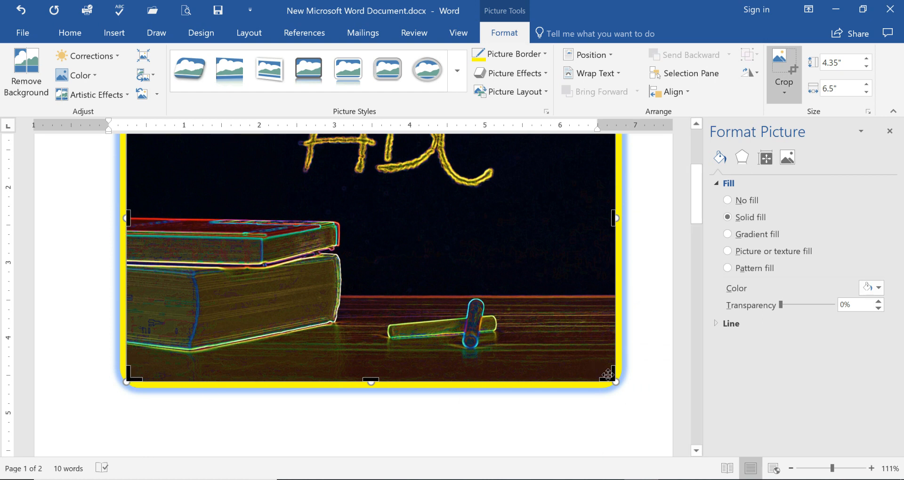
scroll(629, 223, "up", 2)
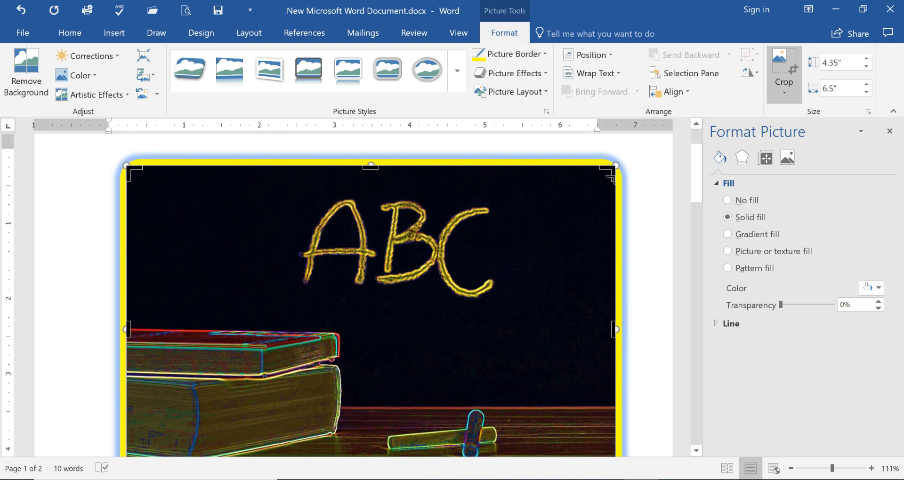
left_click_drag(607, 172, 552, 213)
Crop the left side of the blackboard picture, reducing its width to about 4.2".
scroll(160, 376, "down", 1)
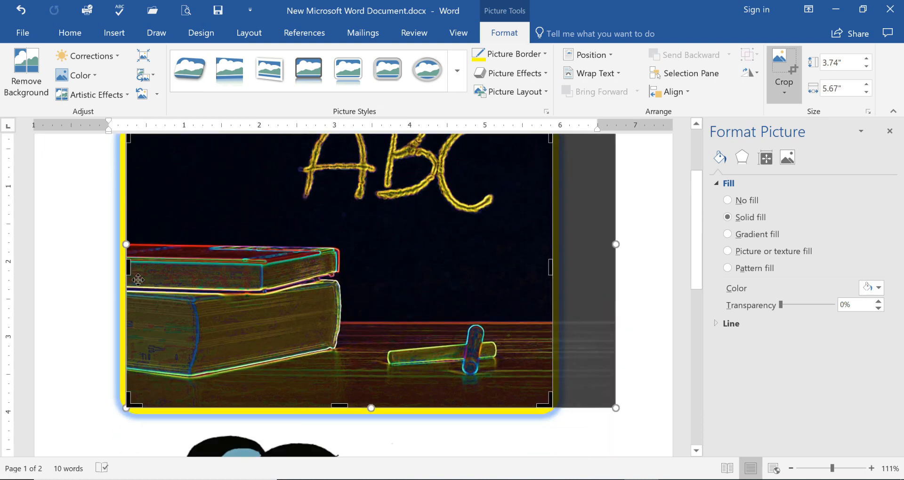
left_click_drag(128, 265, 236, 261)
scroll(460, 286, "up", 1)
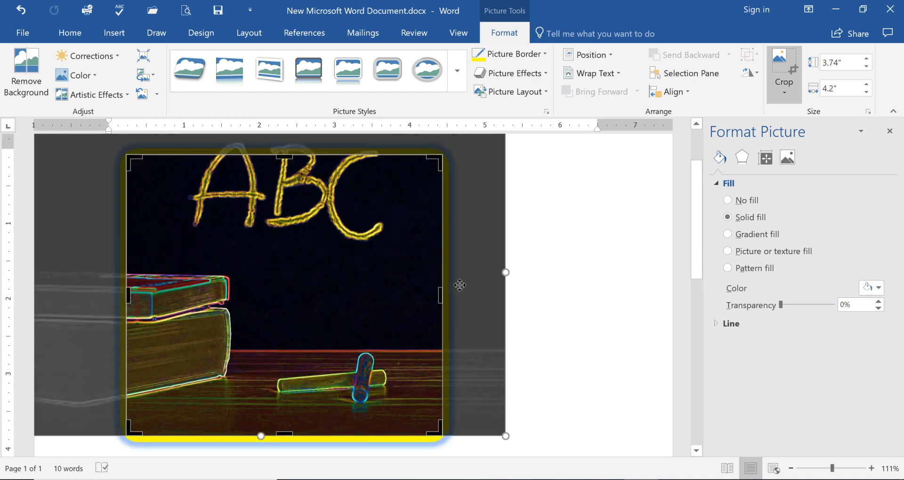
Adjust the crop's top-right corner to about 4.04" high and 4.12" wide so the letters fit, and apply the crop.
scroll(460, 285, "up", 2)
left_click_drag(437, 197, 436, 182)
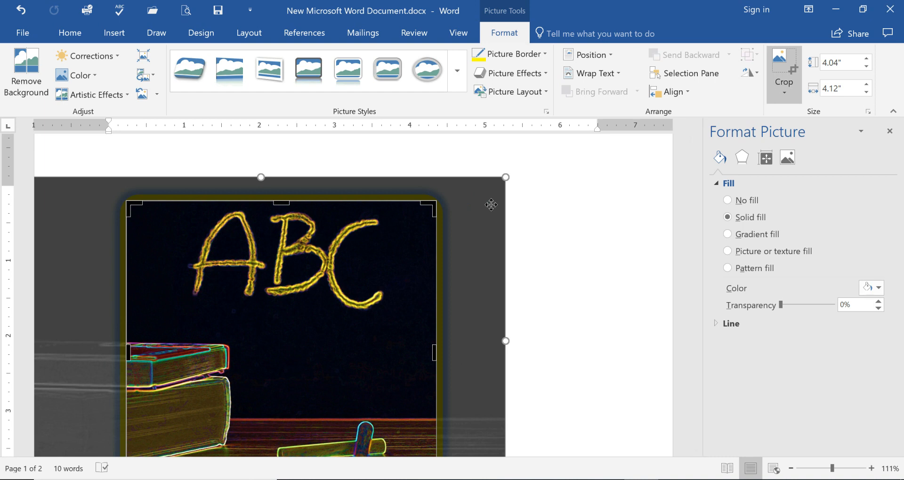
scroll(485, 210, "down", 2)
scroll(480, 214, "up", 3)
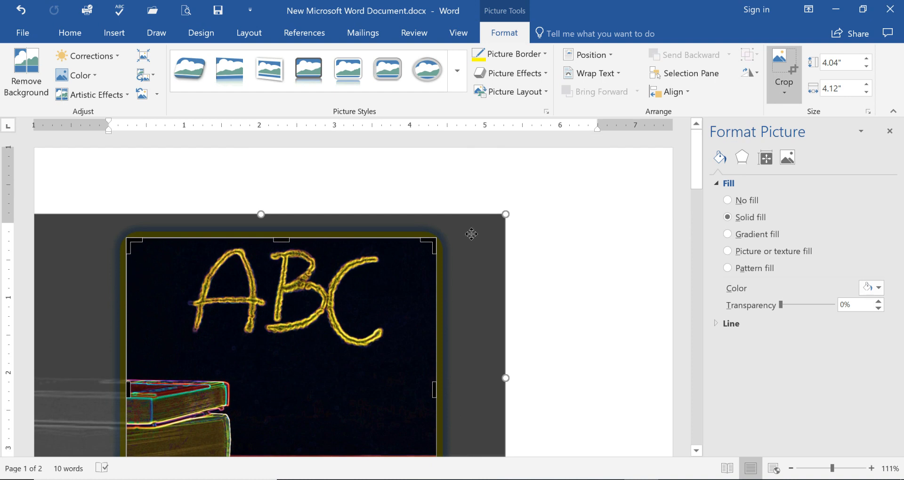
left_click(223, 16)
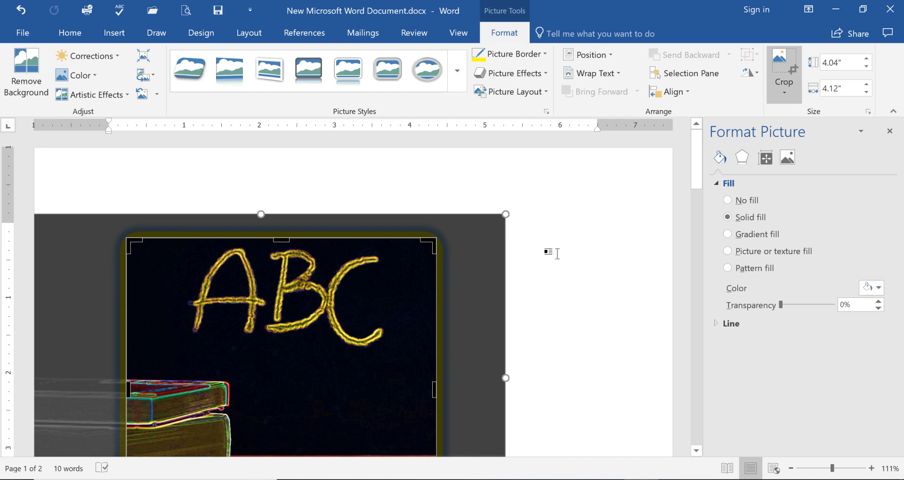
scroll(558, 254, "down", 4)
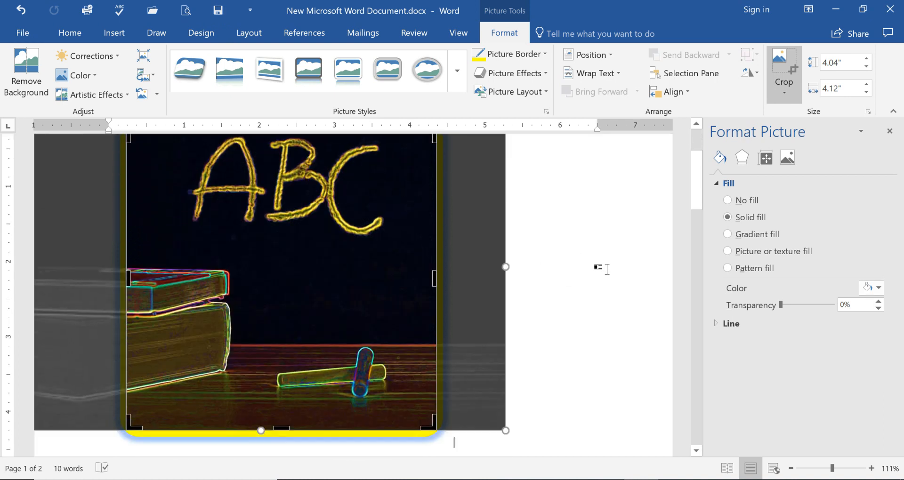
left_click(591, 267)
Shrink the rain cloud picture together with its caption to about 2.9" wide.
scroll(509, 247, "up", 3)
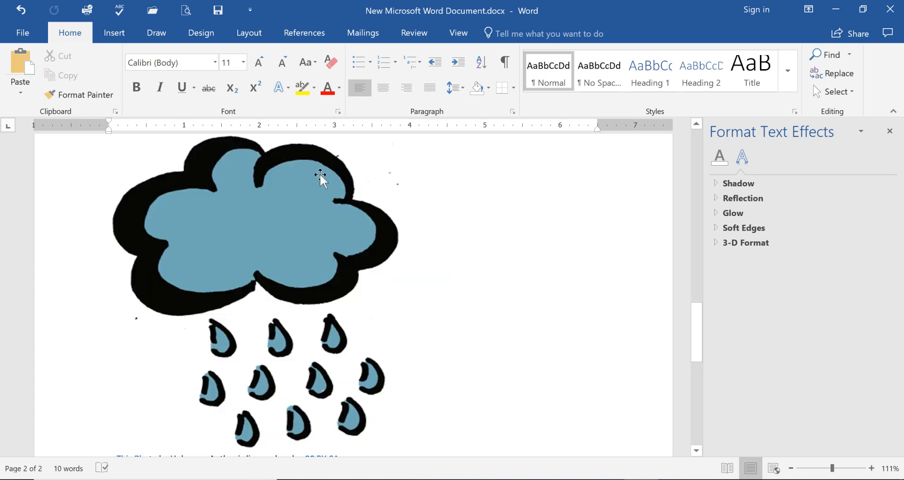
left_click(320, 174)
scroll(454, 207, "up", 3)
left_click_drag(404, 243, 319, 288)
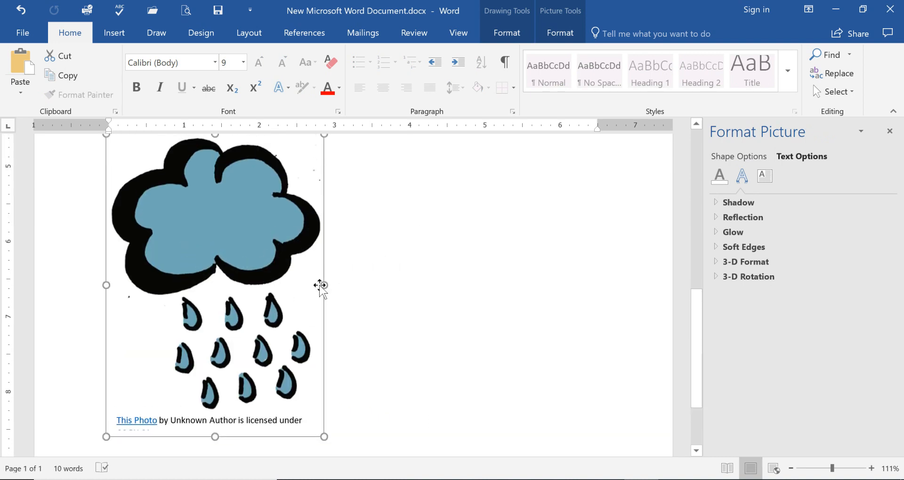
Scale the cropped blackboard picture down to about 2.95" high and 3.01" wide.
scroll(319, 286, "up", 2)
scroll(316, 278, "up", 10)
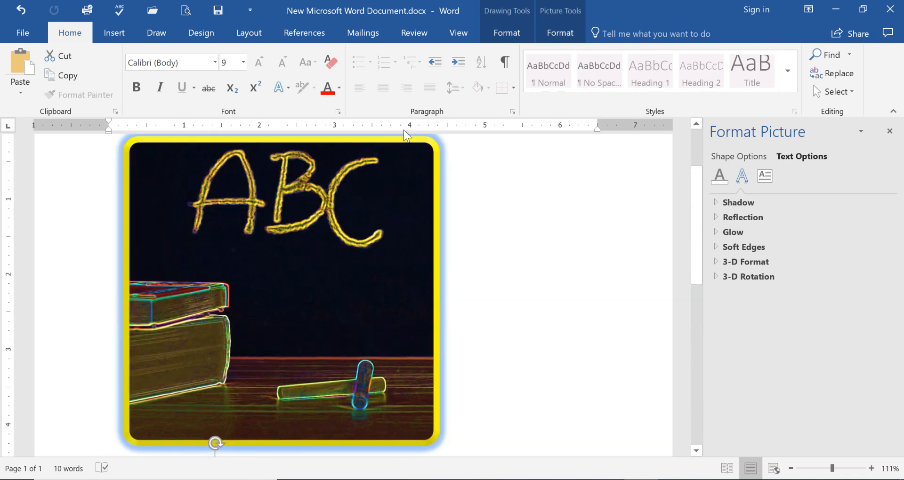
left_click(425, 430)
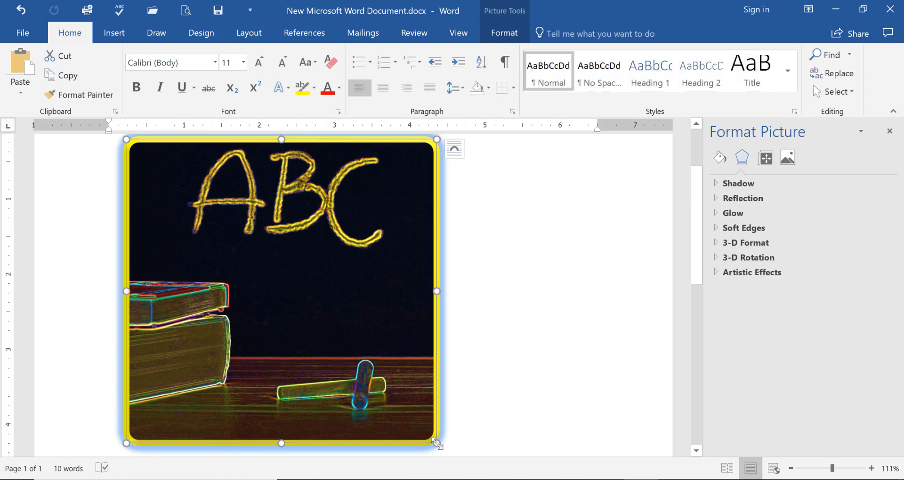
left_click_drag(363, 365, 353, 361)
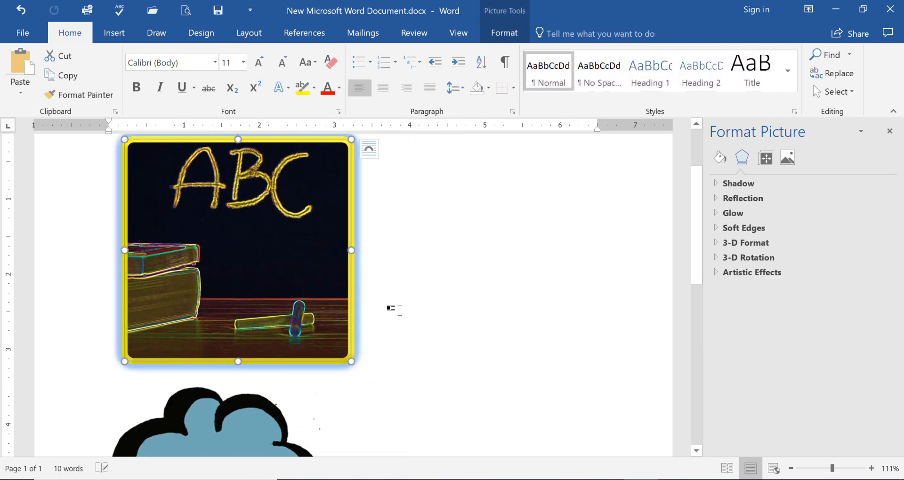
Crop the blackboard picture to the isosceles triangle shape from the basic shapes.
scroll(384, 321, "down", 8)
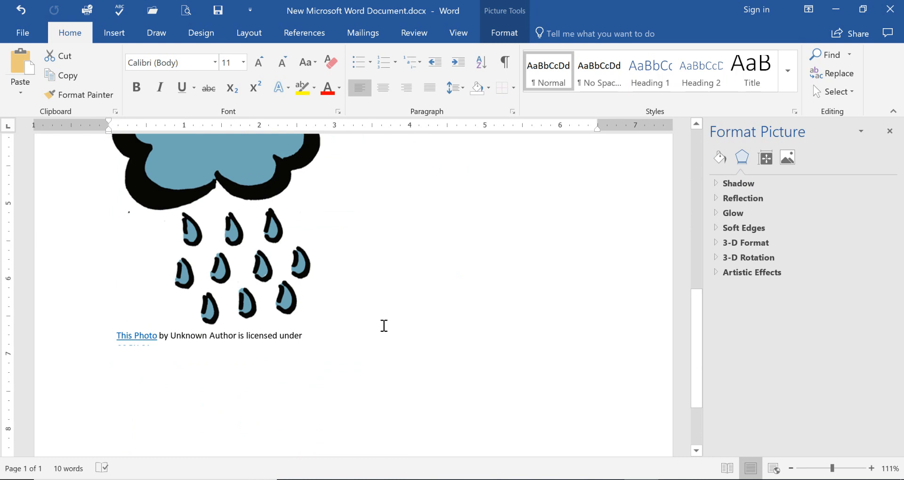
scroll(383, 323, "up", 4)
scroll(383, 325, "up", 3)
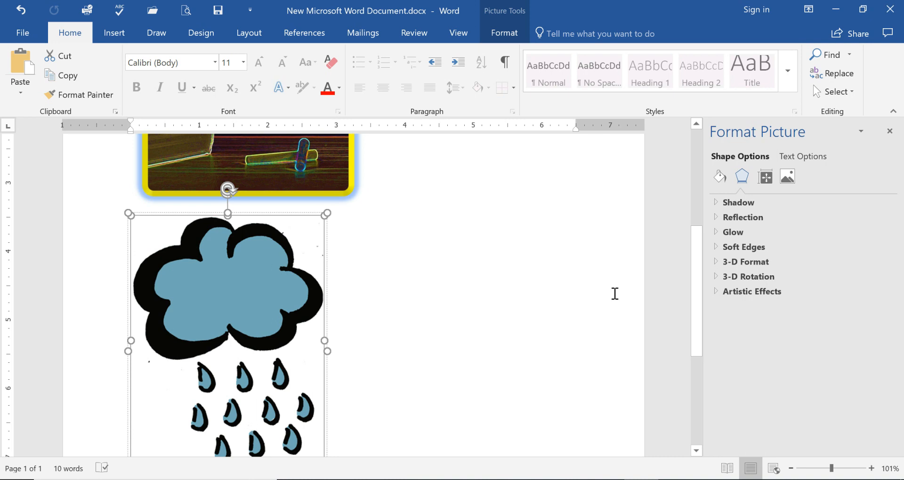
scroll(615, 293, "up", 5)
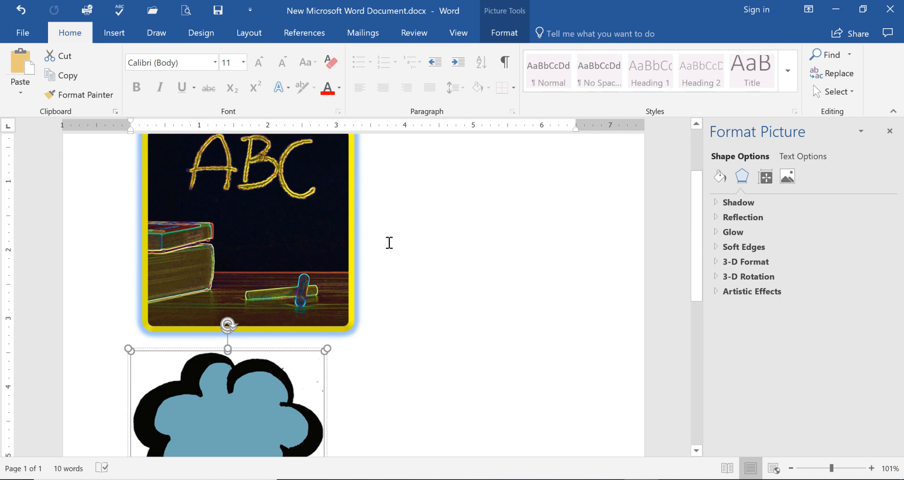
left_click(371, 322)
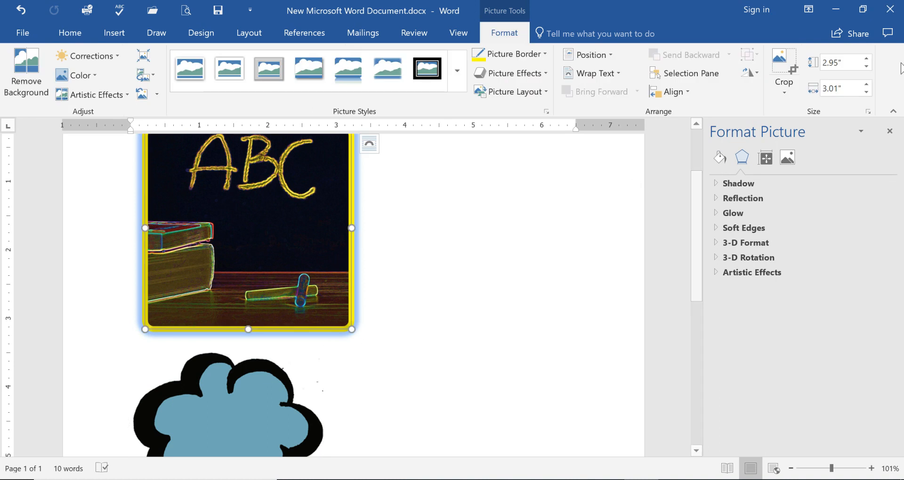
left_click(789, 90)
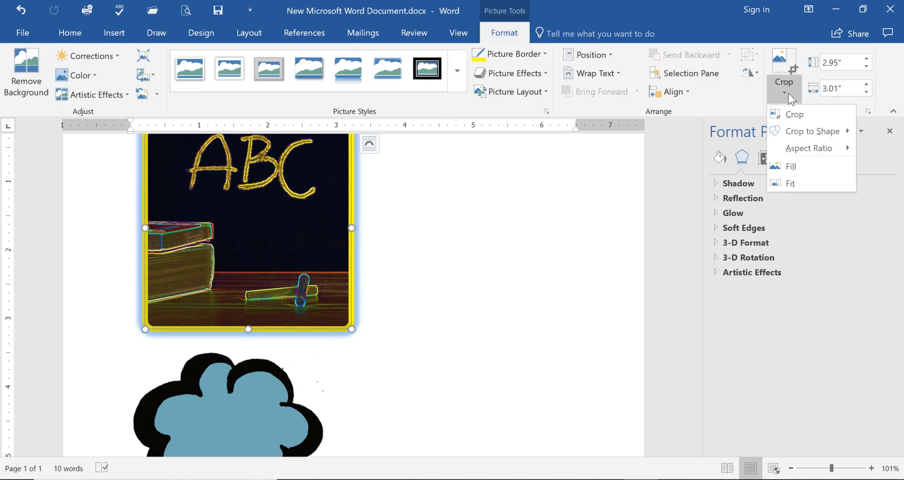
mouse_move(830, 132)
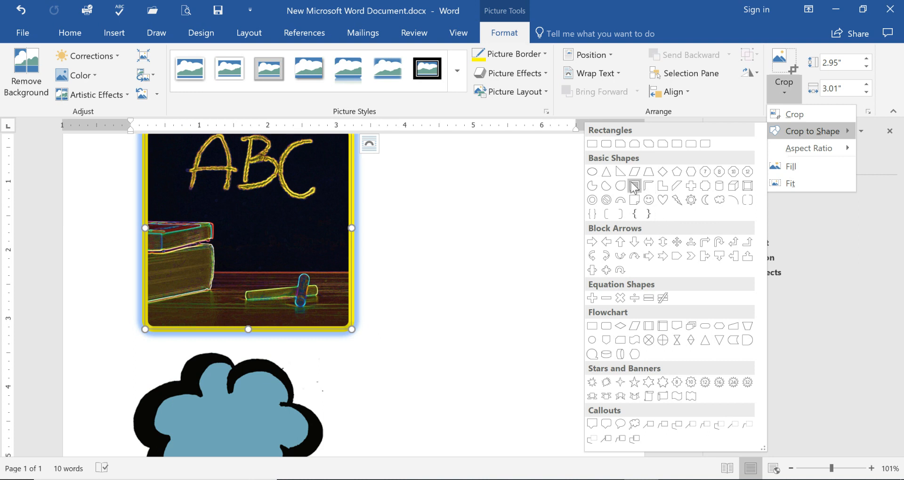
left_click(608, 177)
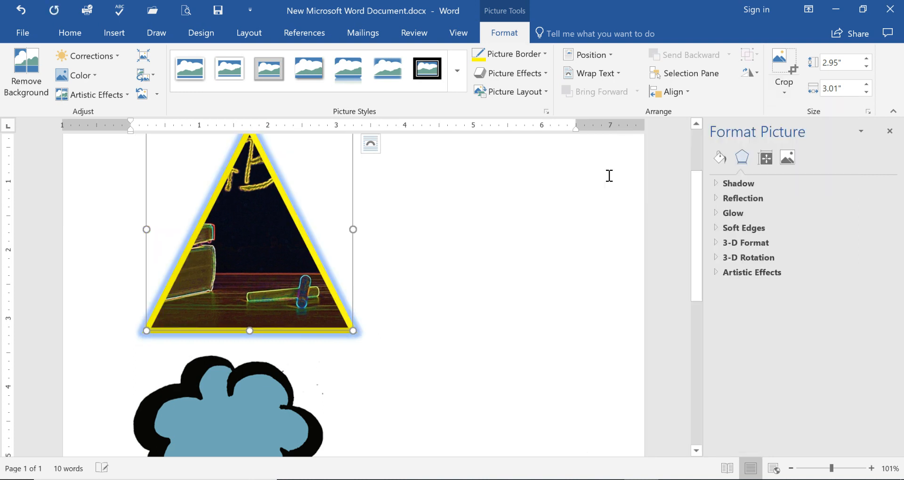